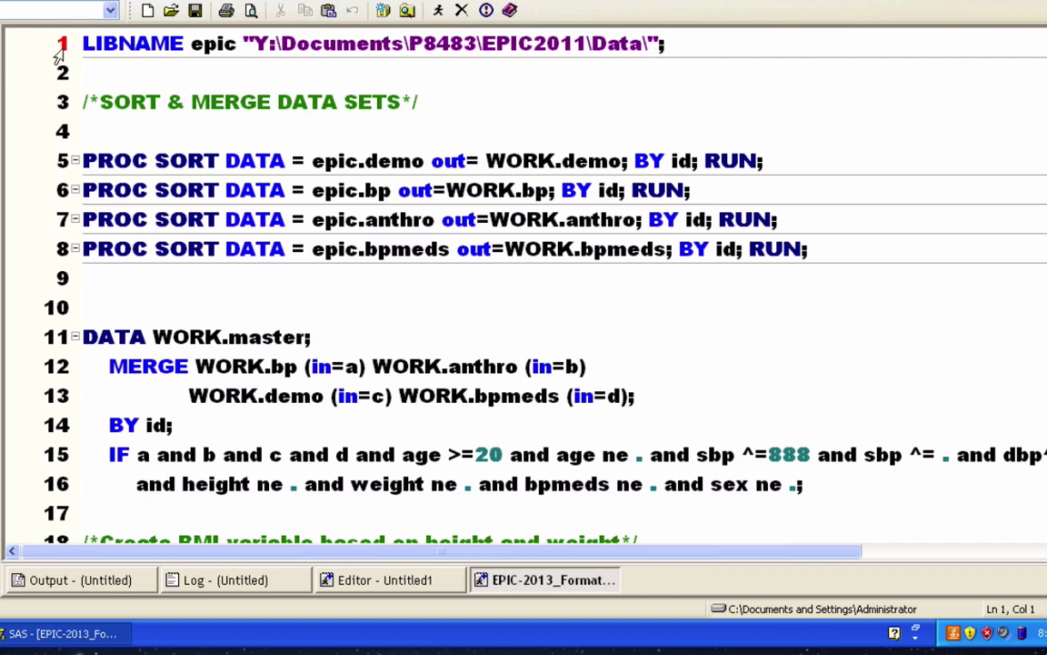
# Run lines 1–112, the sort-and-merge code that builds WORK.MASTER.
pyautogui.hotkey('shift', 'Down')
pyautogui.hotkey('shift', 'Down')
pyautogui.hotkey('shift', 'Down')
pyautogui.hotkey('shift', 'Down')
pyautogui.hotkey('shift', 'Down')
pyautogui.hotkey('shift', 'Down')
pyautogui.hotkey('shift', 'Down')
pyautogui.hotkey('shift', 'Down')
pyautogui.hotkey('shift', 'Down')
pyautogui.hotkey('shift', 'Down')
pyautogui.hotkey('shift', 'Down')
pyautogui.hotkey('shift', 'Down')
pyautogui.hotkey('shift', 'Down')
pyautogui.hotkey('shift', 'Down')
pyautogui.hotkey('shift', 'Down')
pyautogui.hotkey('shift', 'Down')
pyautogui.hotkey('shift', 'Down')
pyautogui.hotkey('shift', 'Down')
pyautogui.hotkey('shift', 'Down')
pyautogui.hotkey('shift', 'Down')
pyautogui.hotkey('shift', 'Down')
pyautogui.hotkey('shift', 'Down')
pyautogui.hotkey('shift', 'Down')
pyautogui.hotkey('shift', 'Down')
pyautogui.hotkey('shift', 'Down')
pyautogui.hotkey('shift', 'Down')
pyautogui.hotkey('shift', 'Down')
pyautogui.hotkey('shift', 'Down')
pyautogui.hotkey('shift', 'Down')
pyautogui.hotkey('shift', 'Down')
pyautogui.hotkey('shift', 'Down')
pyautogui.hotkey('shift', 'Down')
pyautogui.hotkey('shift', 'Down')
pyautogui.hotkey('shift', 'Down')
pyautogui.hotkey('shift', 'Down')
pyautogui.hotkey('shift', 'Down')
pyautogui.hotkey('shift', 'Down')
pyautogui.hotkey('shift', 'Down')
pyautogui.hotkey('shift', 'Down')
pyautogui.hotkey('shift', 'Down')
pyautogui.hotkey('shift', 'Down')
pyautogui.hotkey('shift', 'Down')
pyautogui.hotkey('shift', 'Down')
pyautogui.hotkey('shift', 'Down')
pyautogui.hotkey('shift', 'Down')
pyautogui.hotkey('shift', 'Down')
pyautogui.hotkey('shift', 'Up')
pyautogui.hotkey('shift', 'Up')
pyautogui.hotkey('shift', 'Up')
pyautogui.hotkey('shift', 'Up')
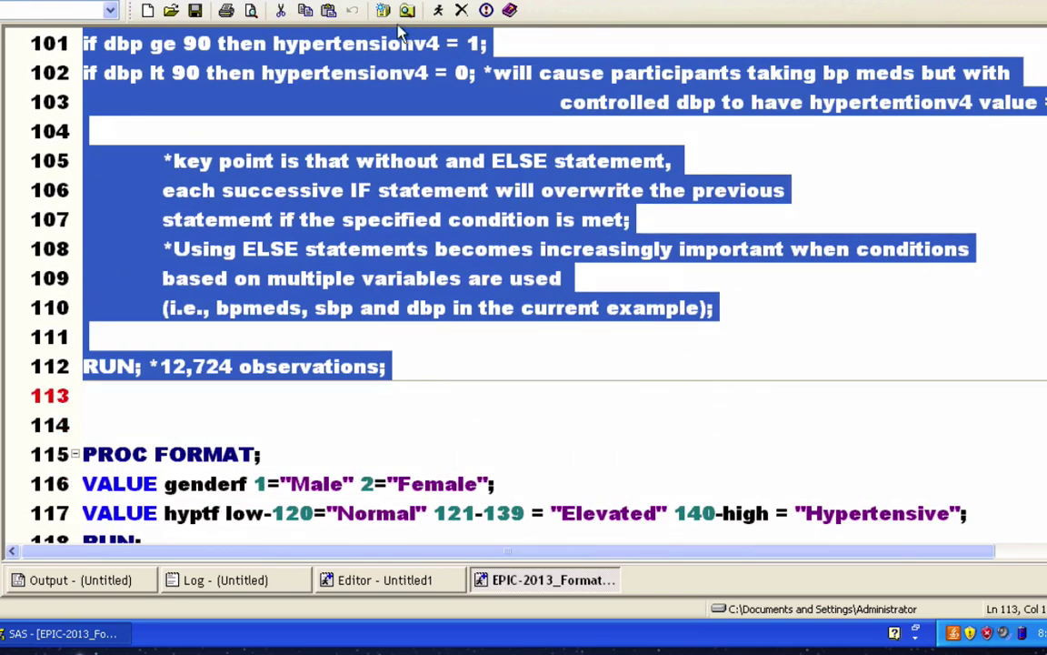
pyautogui.click(437, 11)
# Confirm in the log that WORK.MASTER has 12,724 observations and 23 variables.
pyautogui.click(285, 593)
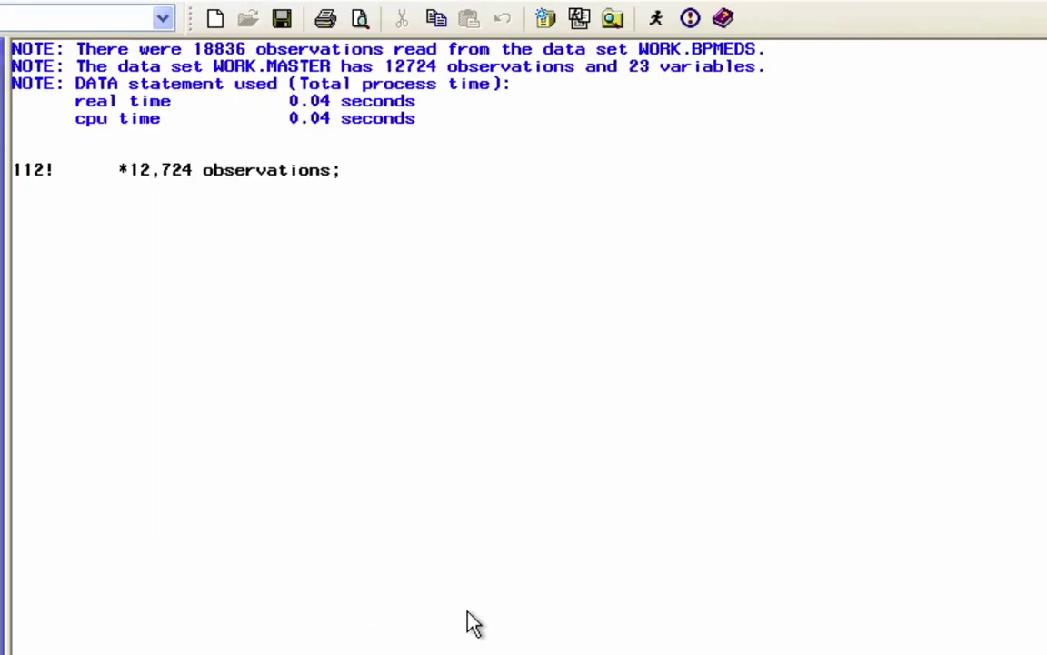
pyautogui.scroll(3, 482, 627)
pyautogui.scroll(1, 482, 627)
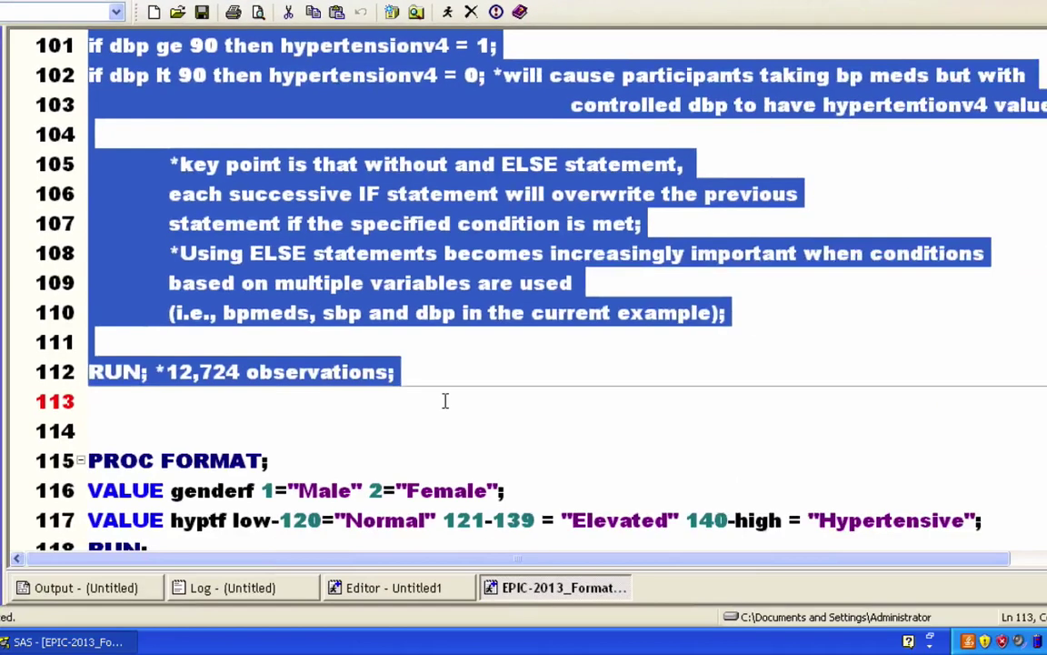
# Select lines 115–124: PROC FORMAT defining genderf and hyptf, plus the PROC PRINT step.
pyautogui.click(446, 401)
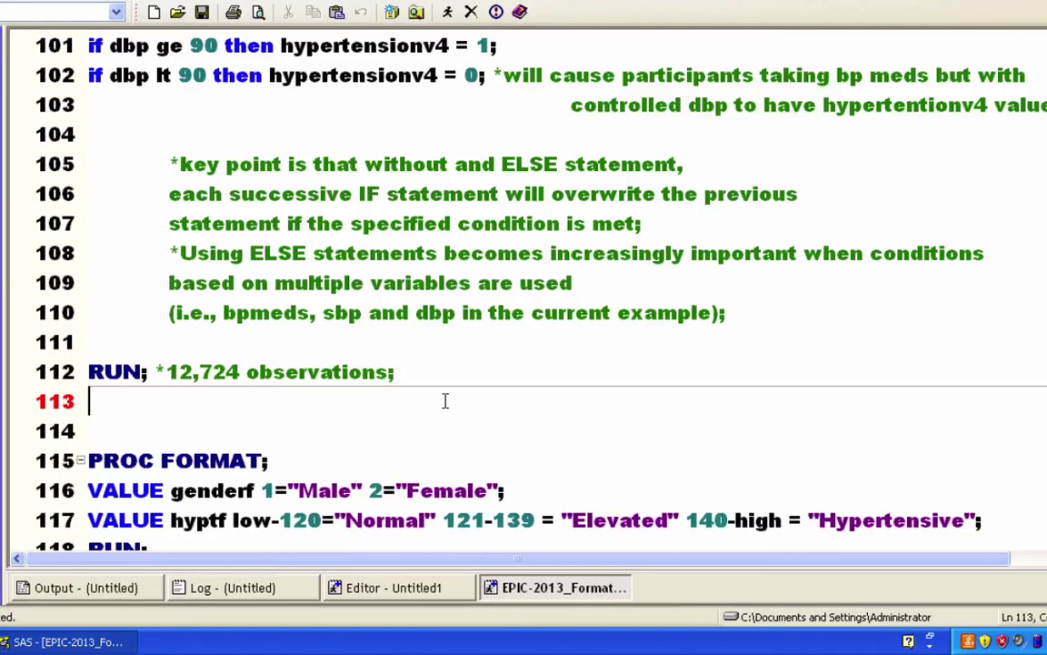
pyautogui.press('Down')
pyautogui.press('Down')
pyautogui.press('Down')
pyautogui.press('Down')
pyautogui.press('Down')
pyautogui.press('Down')
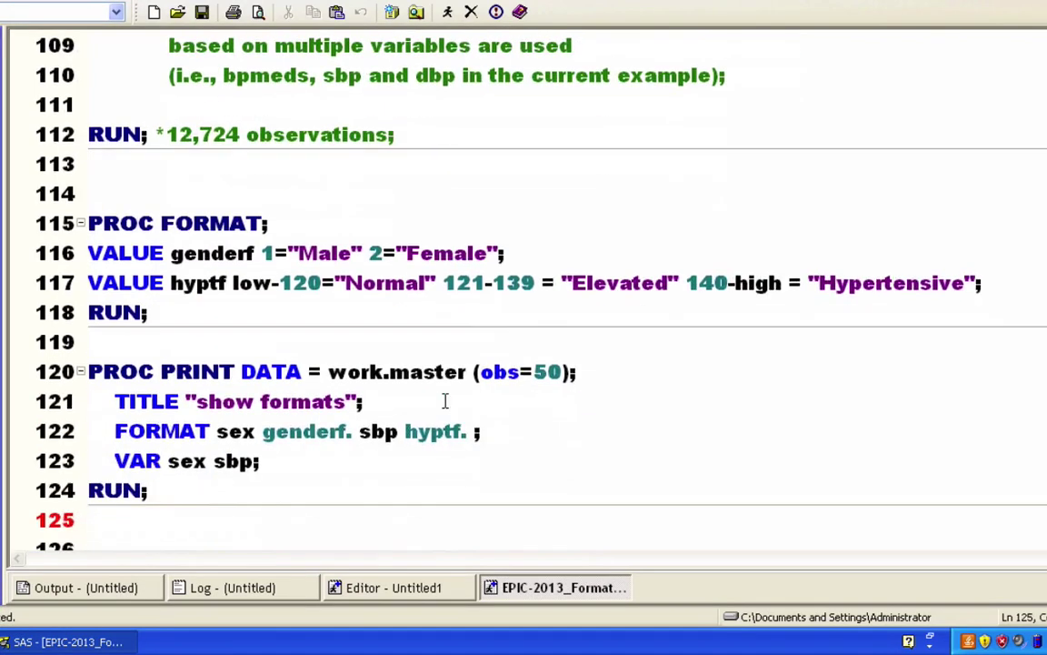
pyautogui.press('Up')
pyautogui.press('Up')
pyautogui.press('Up')
pyautogui.press('Up')
pyautogui.press('Down')
pyautogui.press('Down')
pyautogui.press('Down')
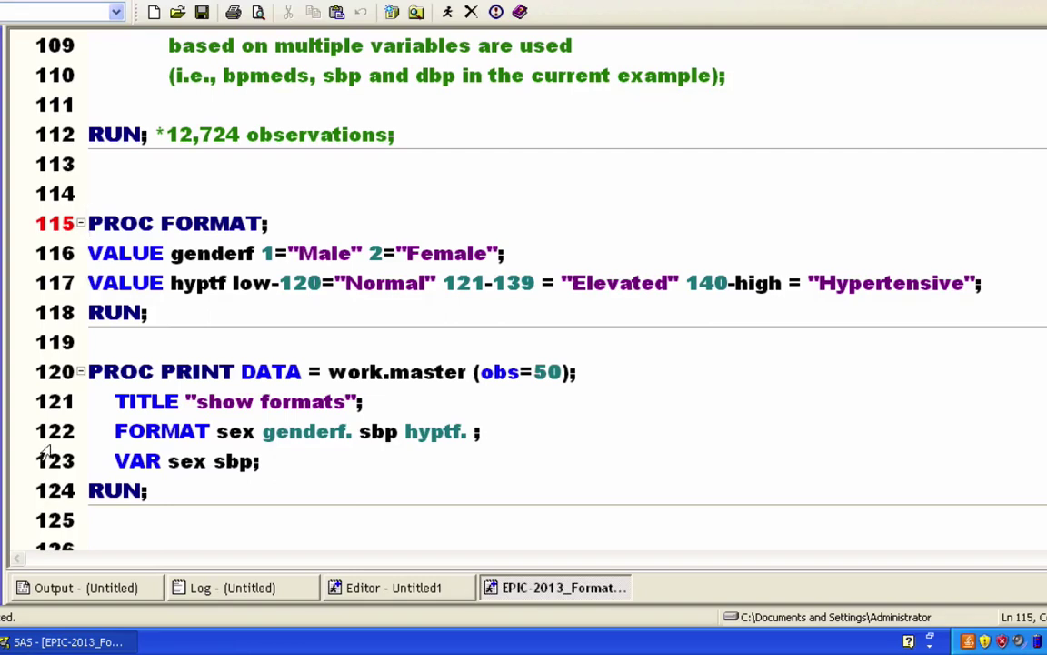
pyautogui.hotkey('shift', 'Down')
pyautogui.hotkey('shift', 'Down')
pyautogui.hotkey('shift', 'Down')
pyautogui.hotkey('shift', 'Down')
pyautogui.hotkey('shift', 'Down')
pyautogui.hotkey('shift', 'Down')
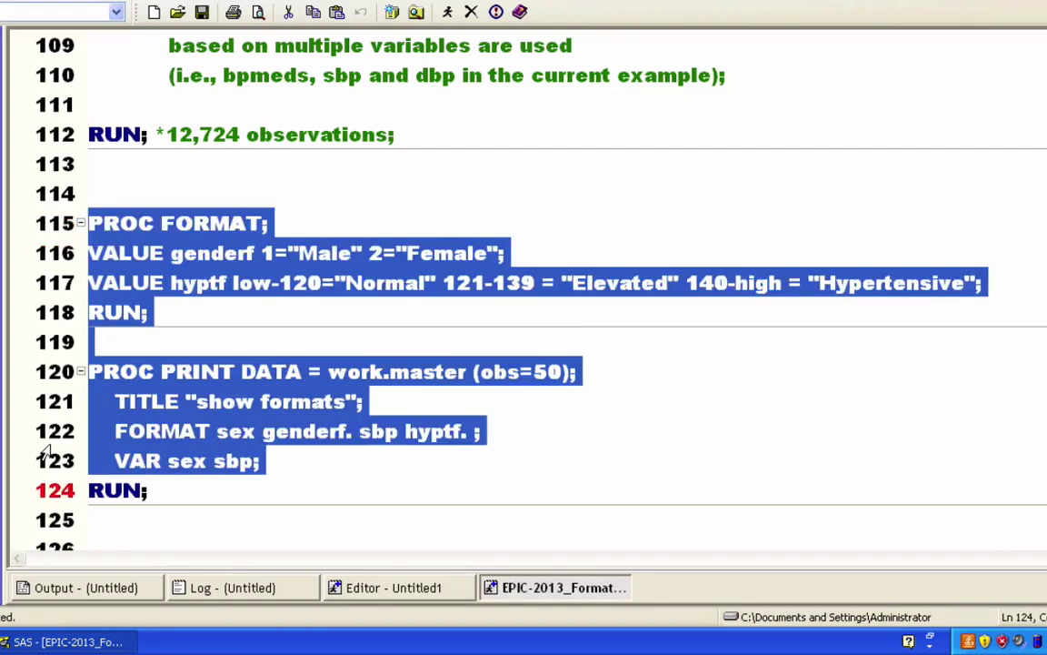
pyautogui.hotkey('shift', 'Down')
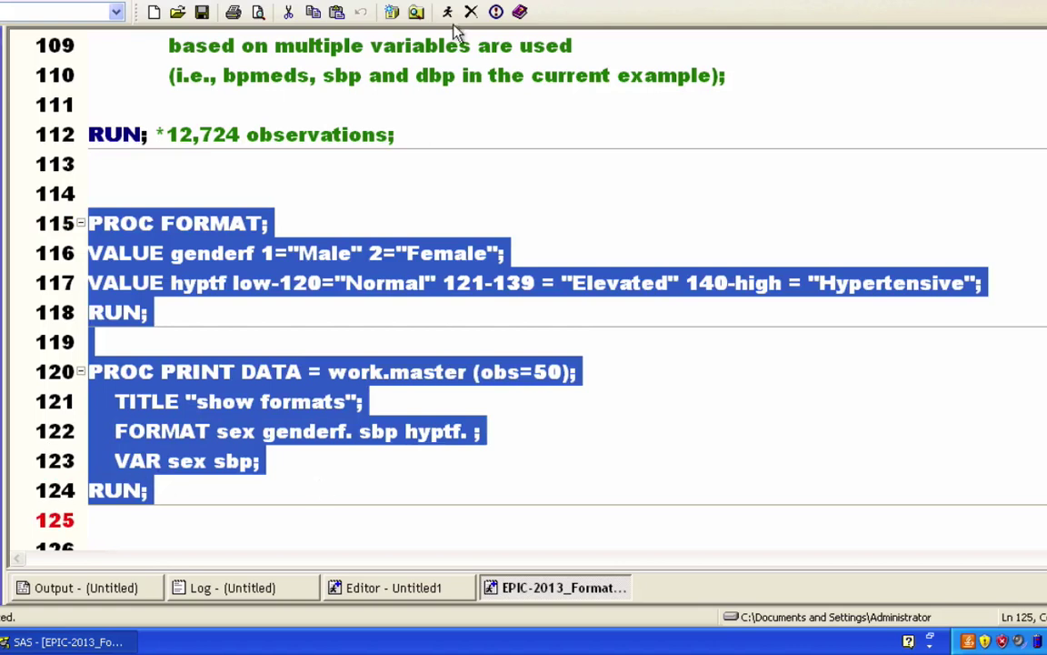
# Submit the format and print code; the log shows GENDERF and HYPTF output and 50 observations read.
pyautogui.click(448, 13)
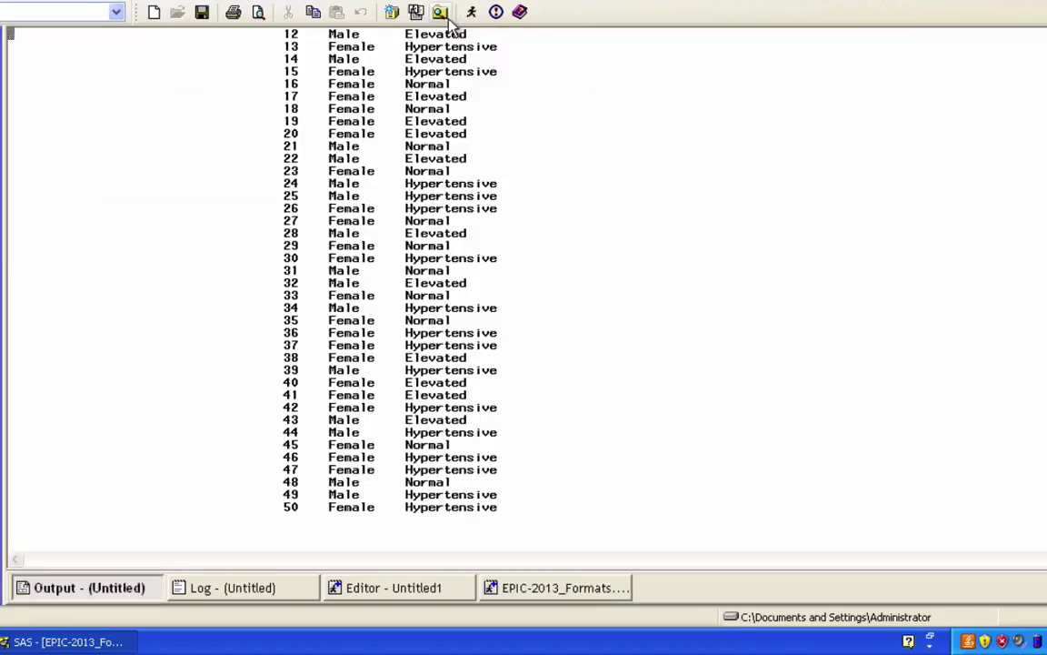
pyautogui.click(263, 586)
pyautogui.scroll(5, 264, 498)
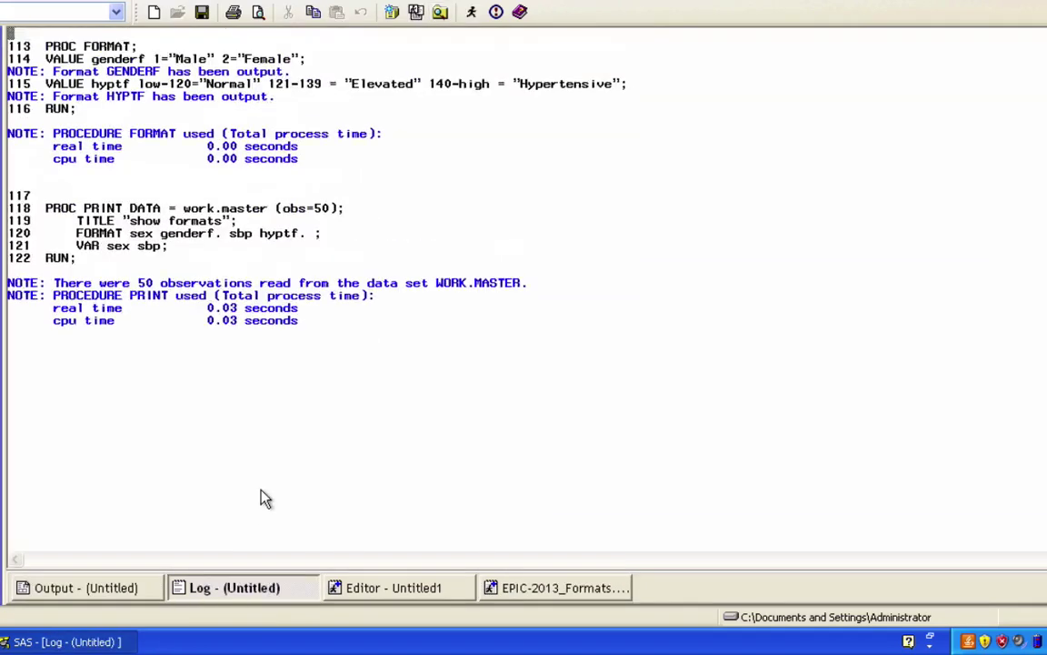
pyautogui.scroll(2, 264, 498)
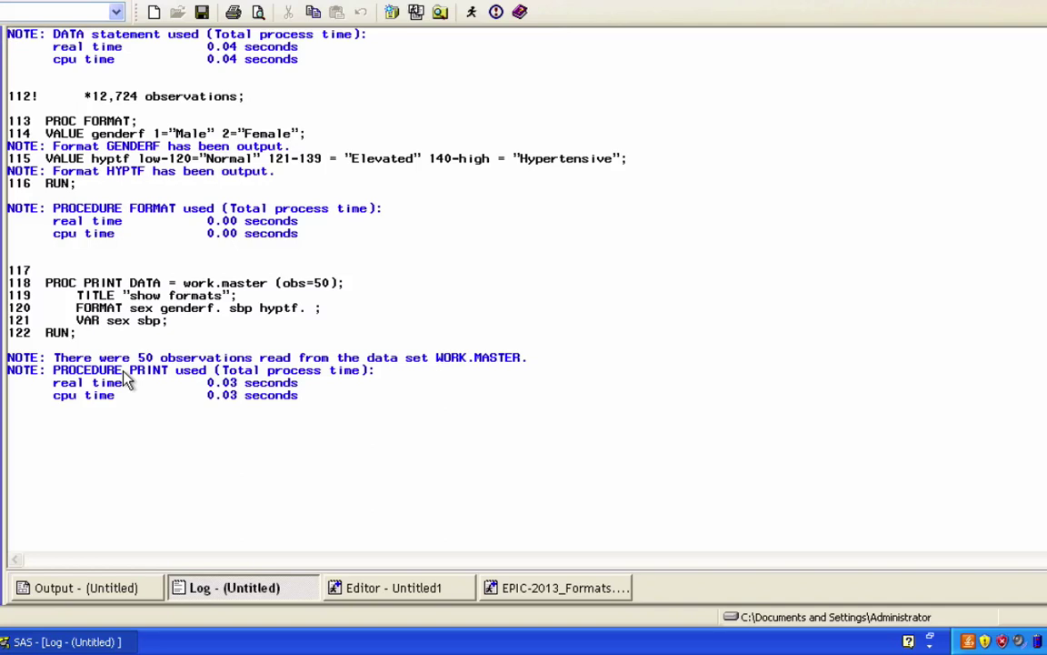
# Review the 'show formats' listing from the top, with Sex as Female/Male and SBP categorized.
pyautogui.click(95, 590)
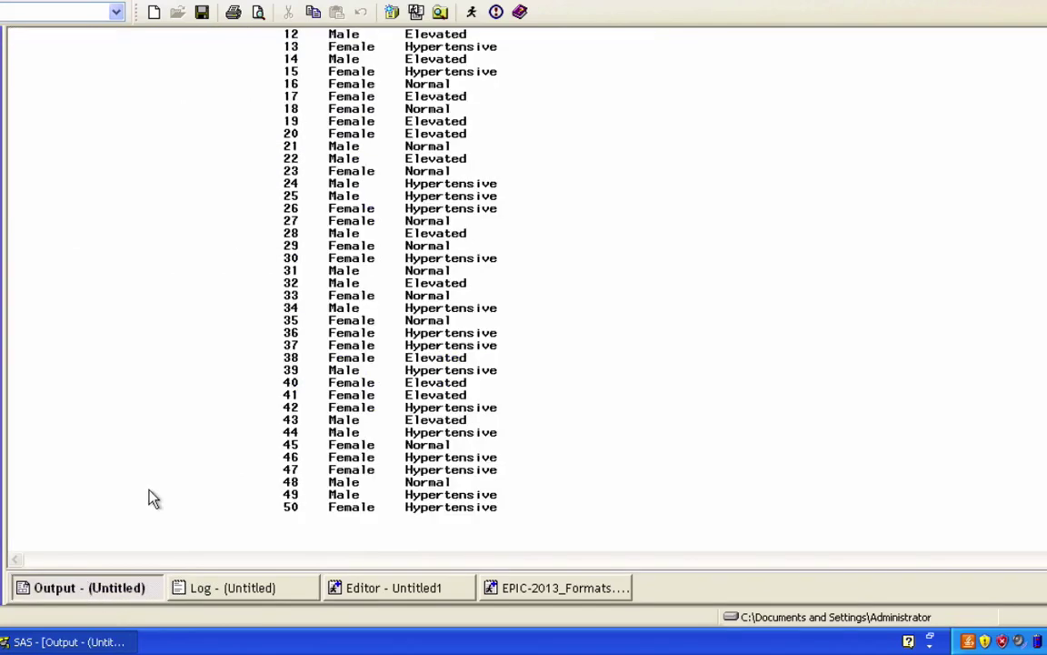
pyautogui.scroll(5, 153, 499)
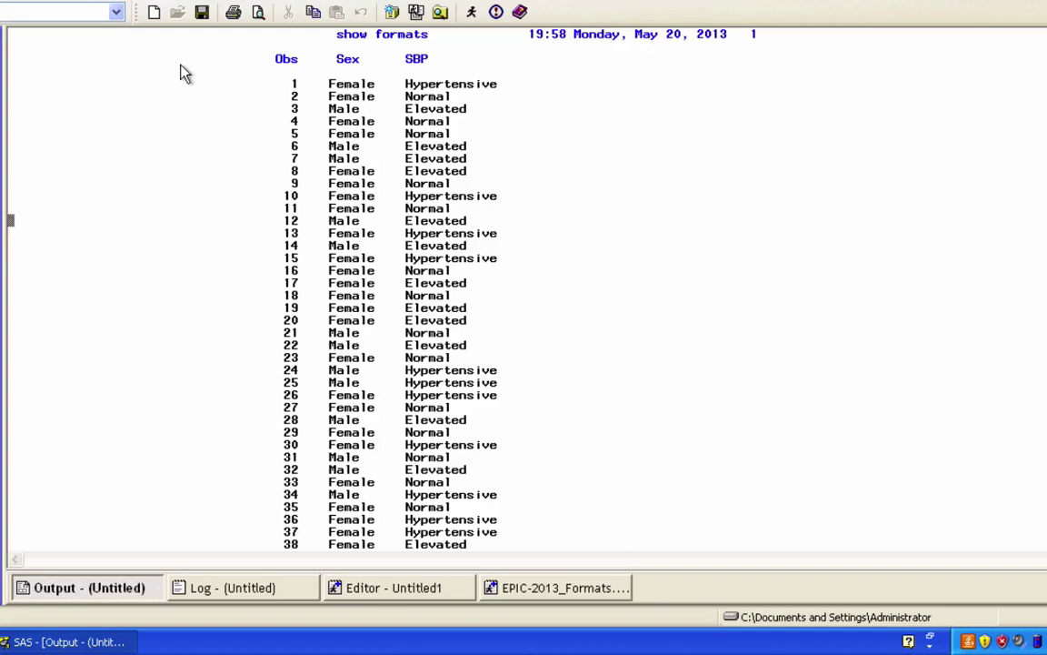
# Bring the SAS formats program back, showing the PROC FORMAT and PROC PRINT code on lines 115–124.
pyautogui.click(154, 12)
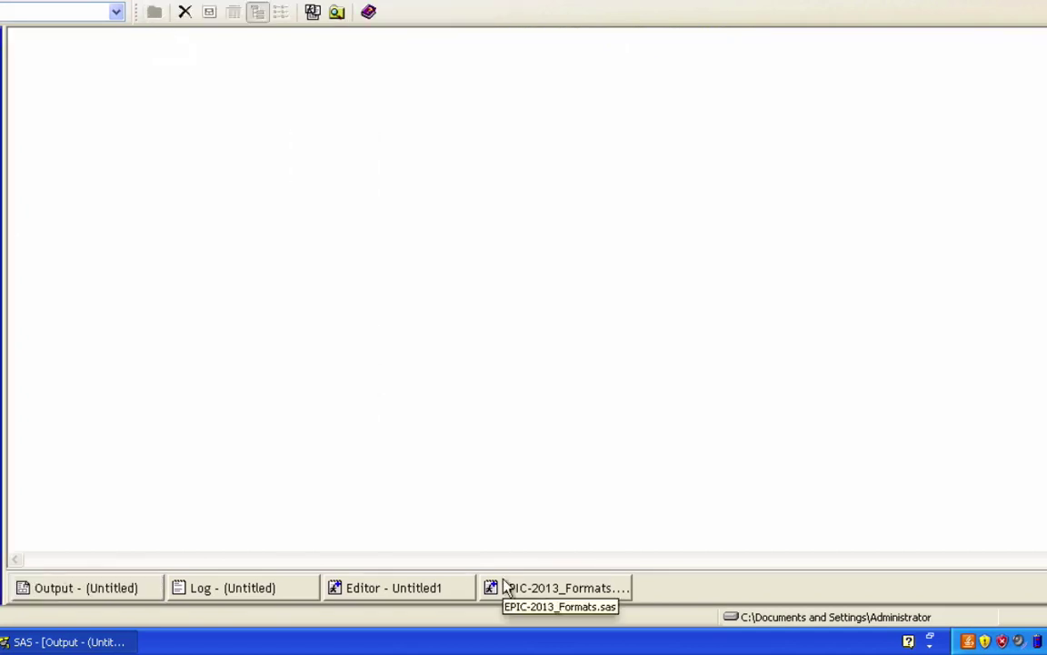
pyautogui.click(506, 586)
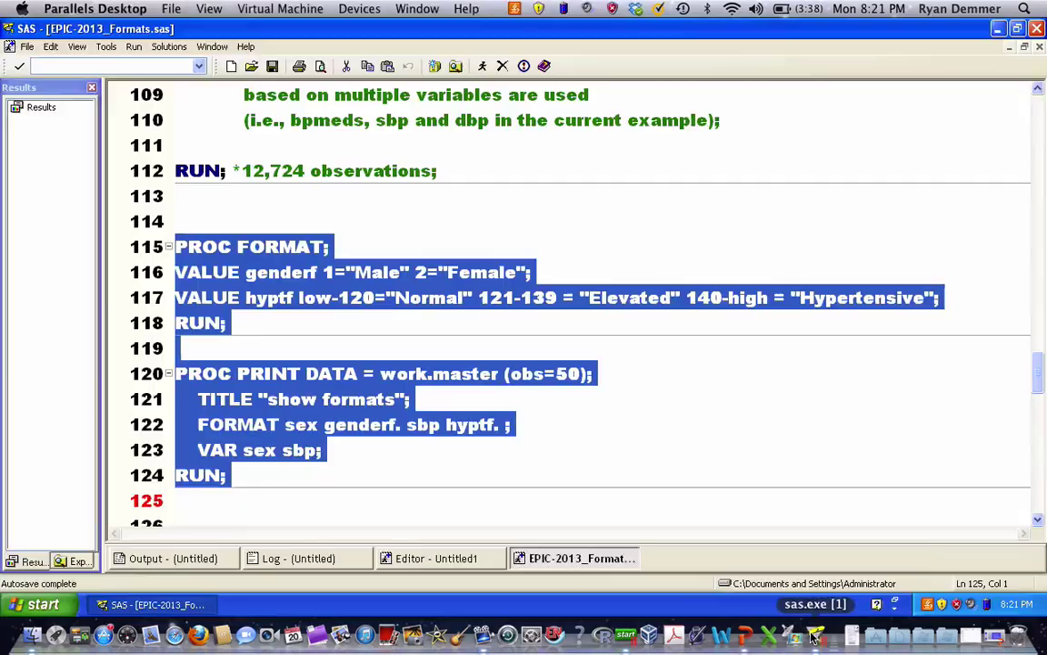
pyautogui.scroll(-2, 544, 443)
pyautogui.click(544, 443)
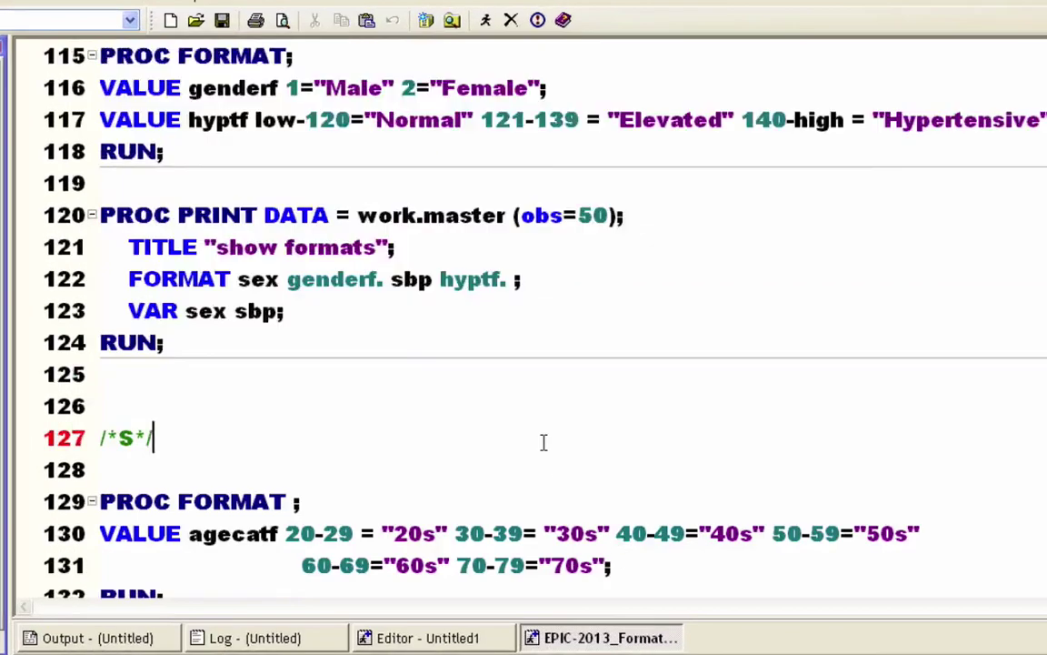
pyautogui.press('Down')
pyautogui.press('Down')
pyautogui.press('Down')
pyautogui.press('Down')
pyautogui.press('Down')
pyautogui.press('Down')
pyautogui.press('Down')
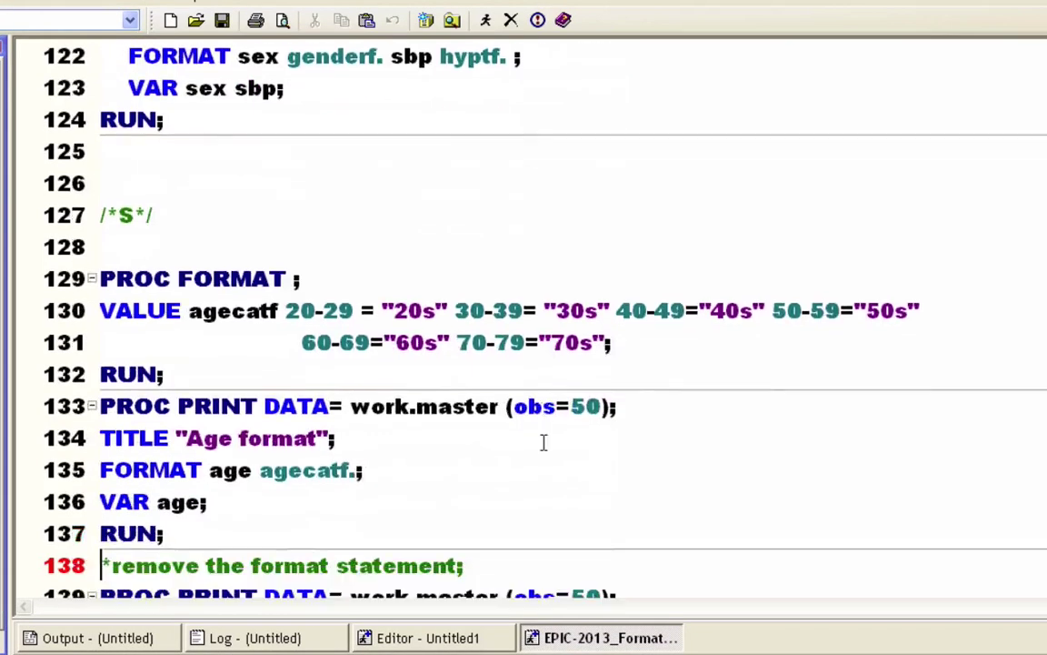
pyautogui.click(383, 256)
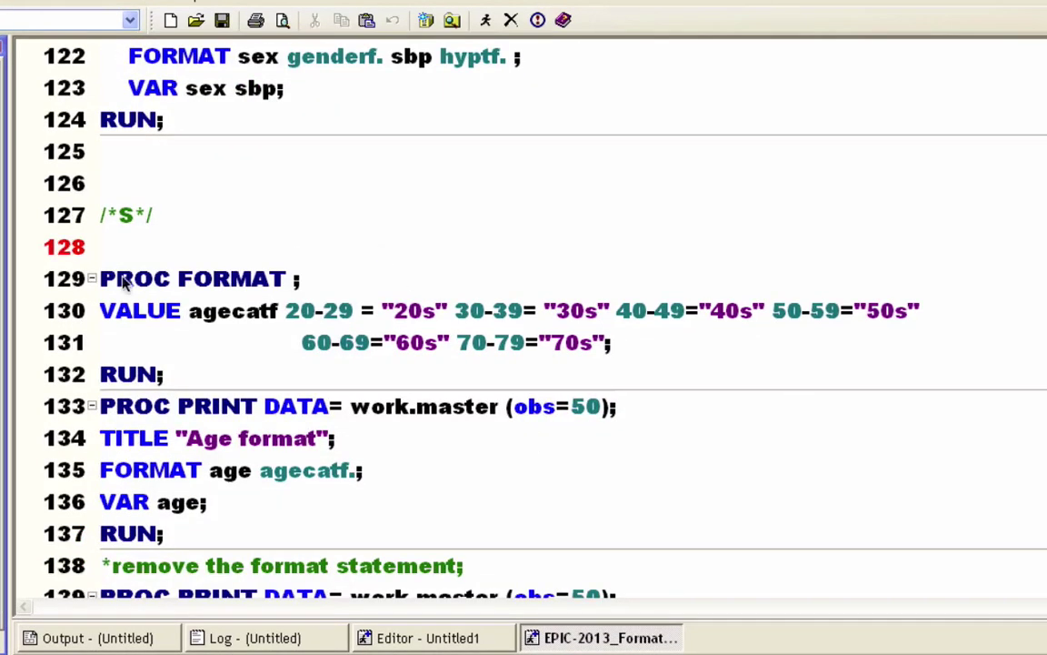
pyautogui.click(62, 280)
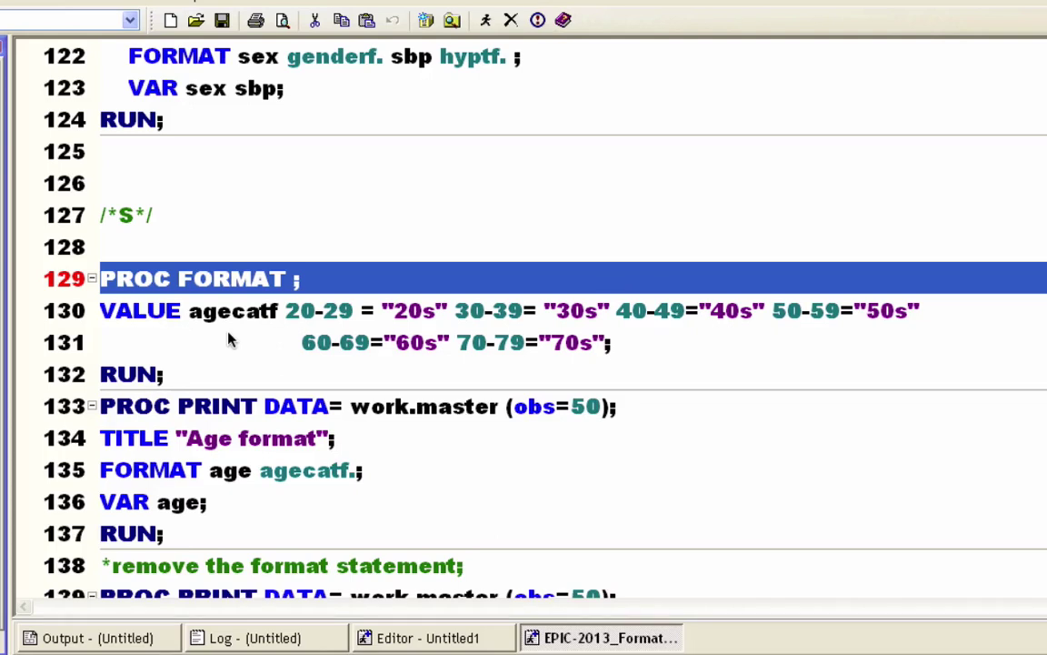
# Run the agecatf PROC FORMAT and the 'Age format' print step on lines 129–137.
pyautogui.moveTo(64, 281); pyautogui.dragTo(63, 373)
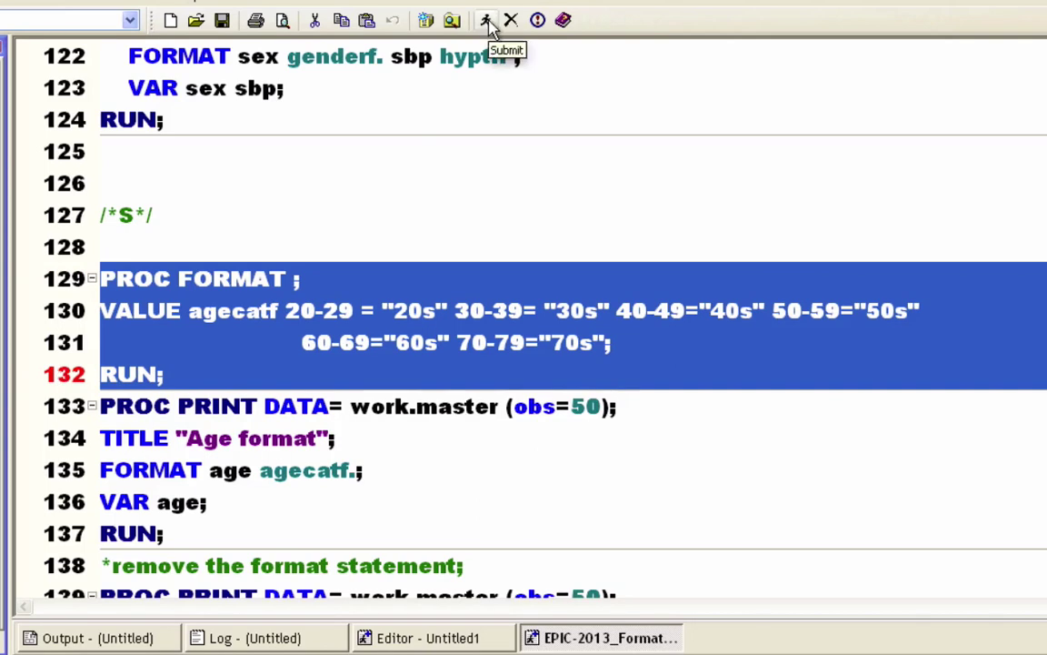
pyautogui.press('Right')
pyautogui.press('Down')
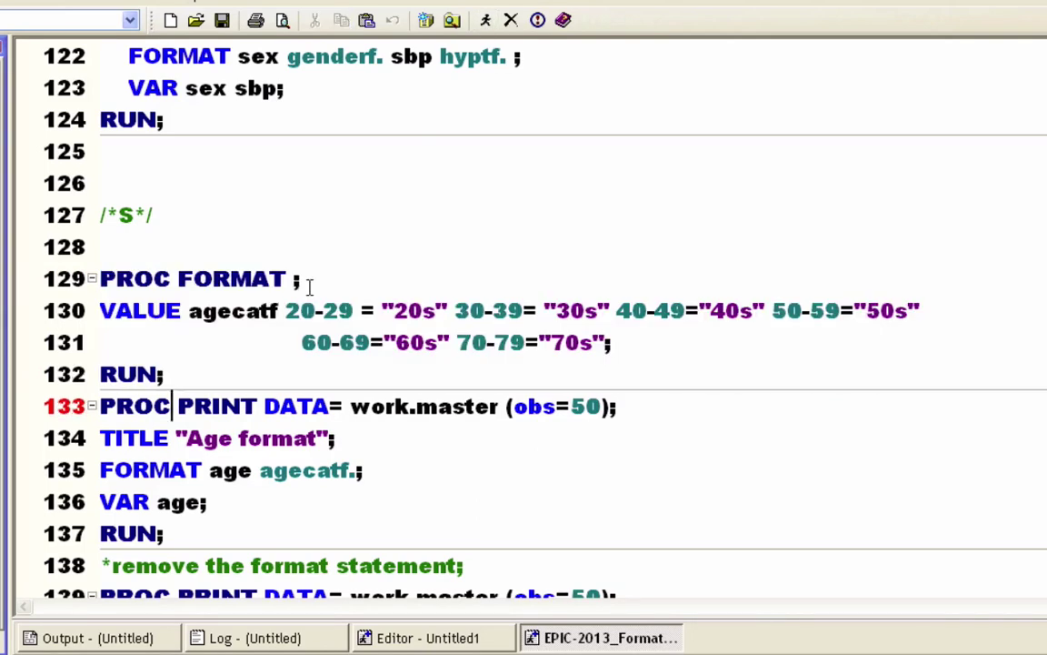
pyautogui.press('Home')
pyautogui.hotkey('shift', 'Down')
pyautogui.hotkey('shift', 'Down')
pyautogui.hotkey('shift', 'Down')
pyautogui.hotkey('shift', 'Down')
pyautogui.hotkey('shift', 'Down')
pyautogui.hotkey('shift', 'Down')
pyautogui.hotkey('shift', 'Up')
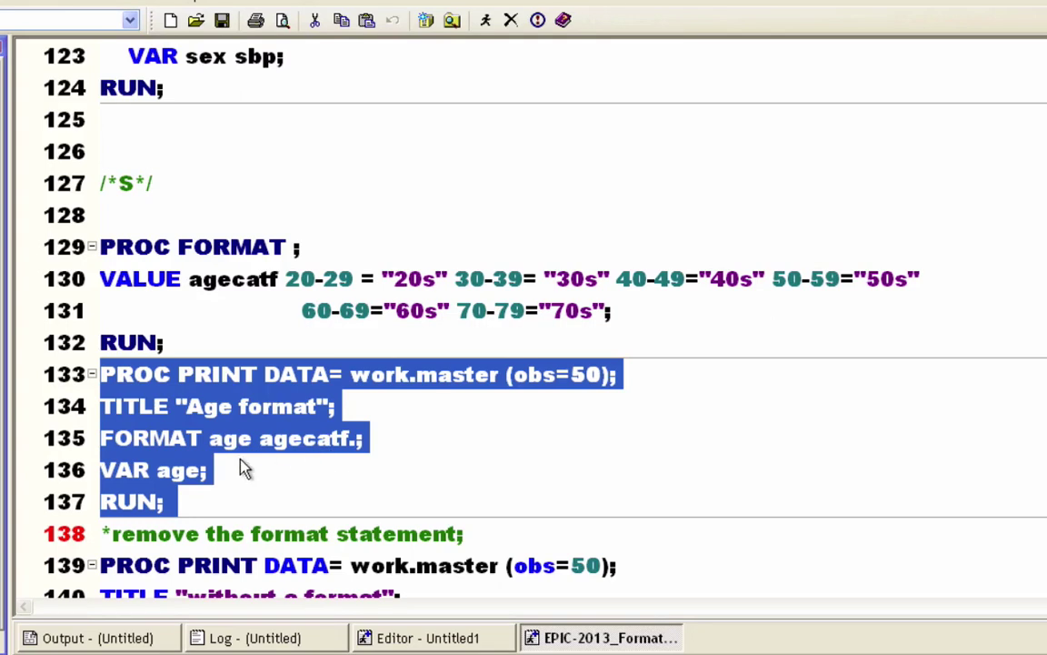
pyautogui.click(486, 26)
# Page through the Age format listing to observation 50, then clear the output window.
pyautogui.scroll(5, 491, 160)
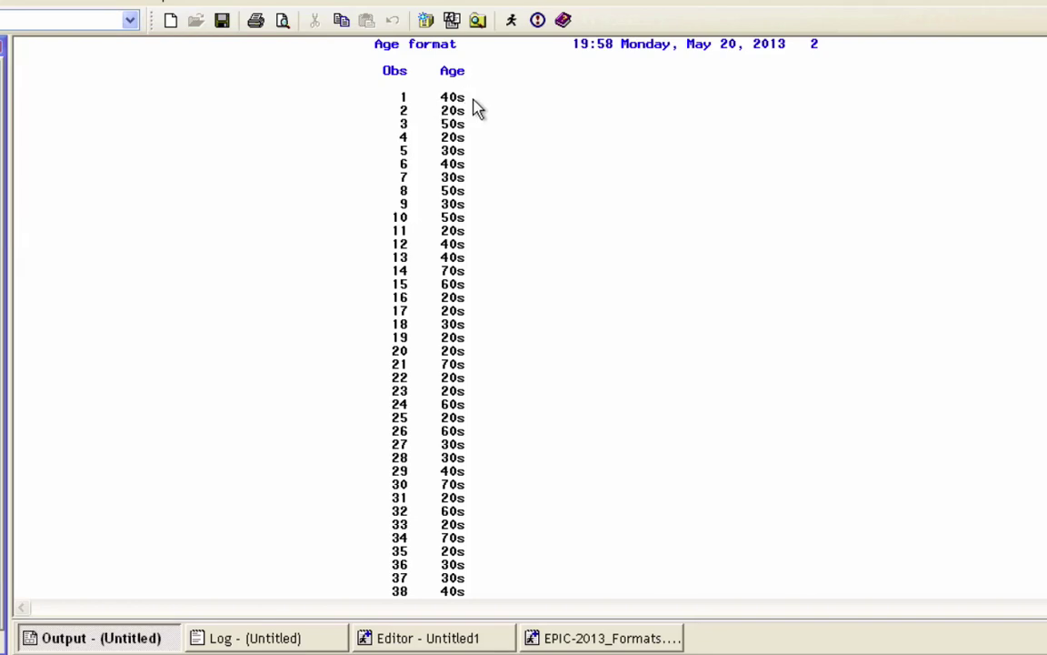
pyautogui.click(472, 101)
pyautogui.press('pagedown')
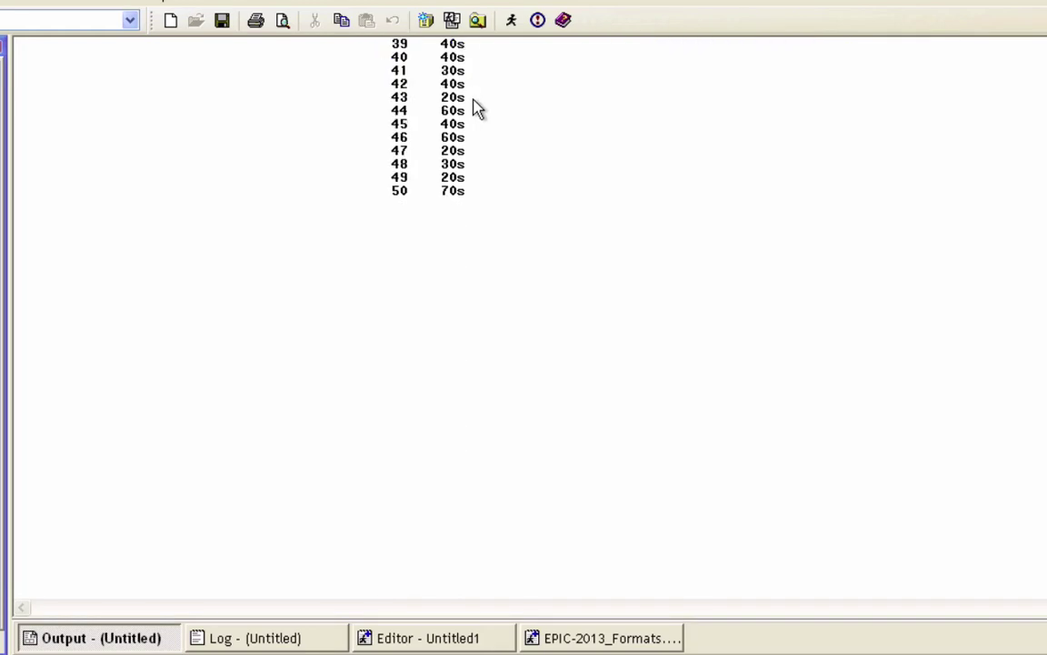
pyautogui.press('pageup')
pyautogui.click(170, 21)
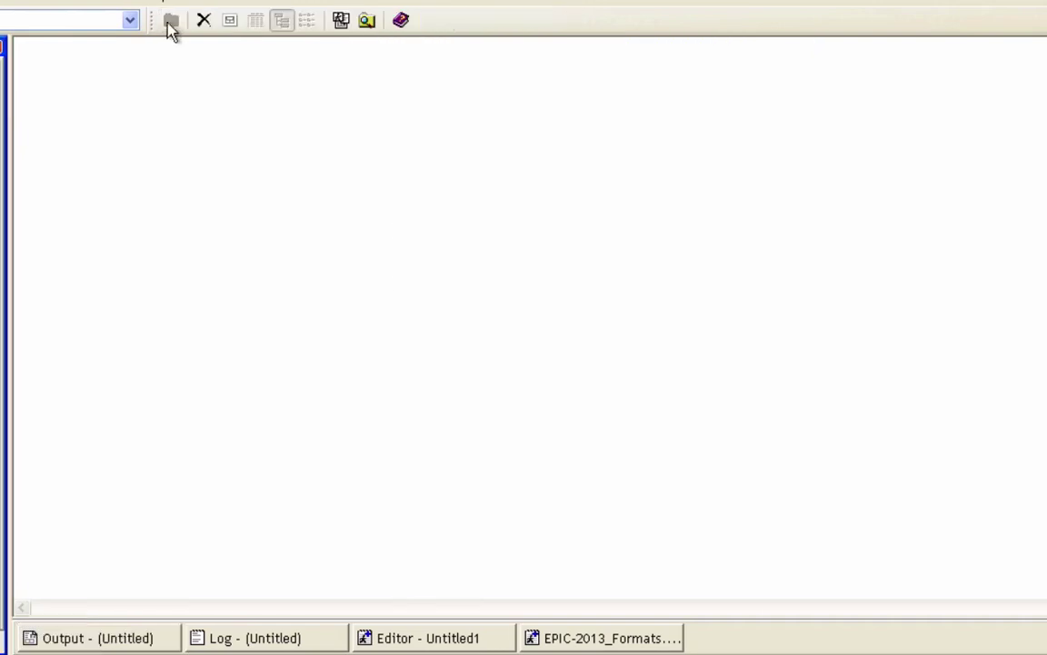
# Run the 'without a format' print step on lines 139–142 listing age from work.master.
pyautogui.click(528, 638)
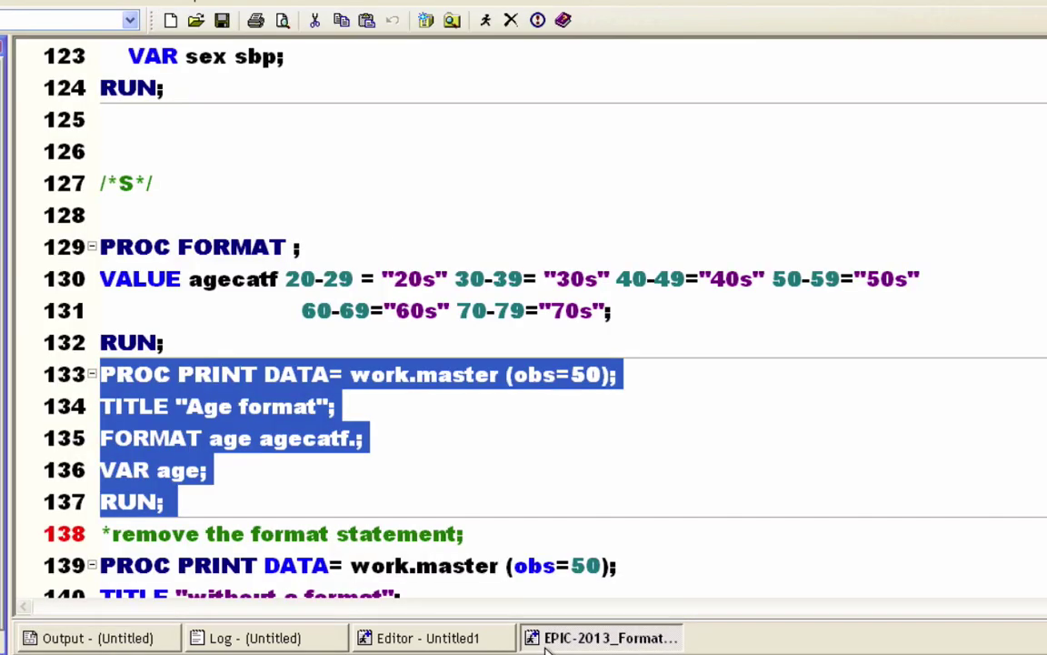
pyautogui.click(102, 535)
pyautogui.scroll(-2, 580, 496)
pyautogui.press('Down')
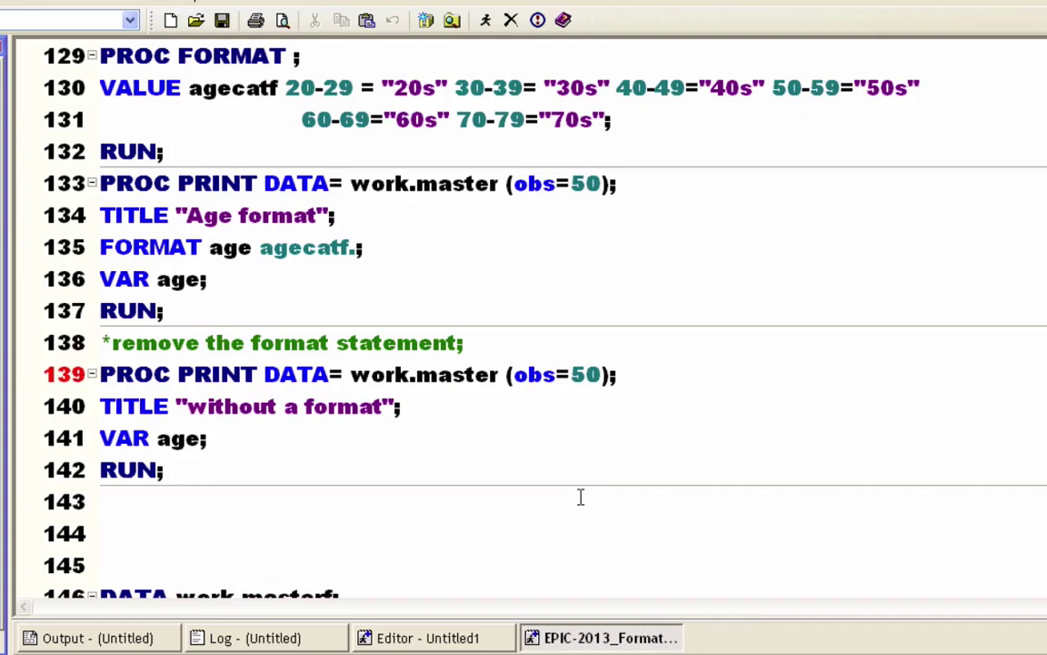
pyautogui.hotkey('shift', 'Down')
pyautogui.hotkey('shift', 'Down')
pyautogui.hotkey('shift', 'Down')
pyautogui.hotkey('shift', 'Down')
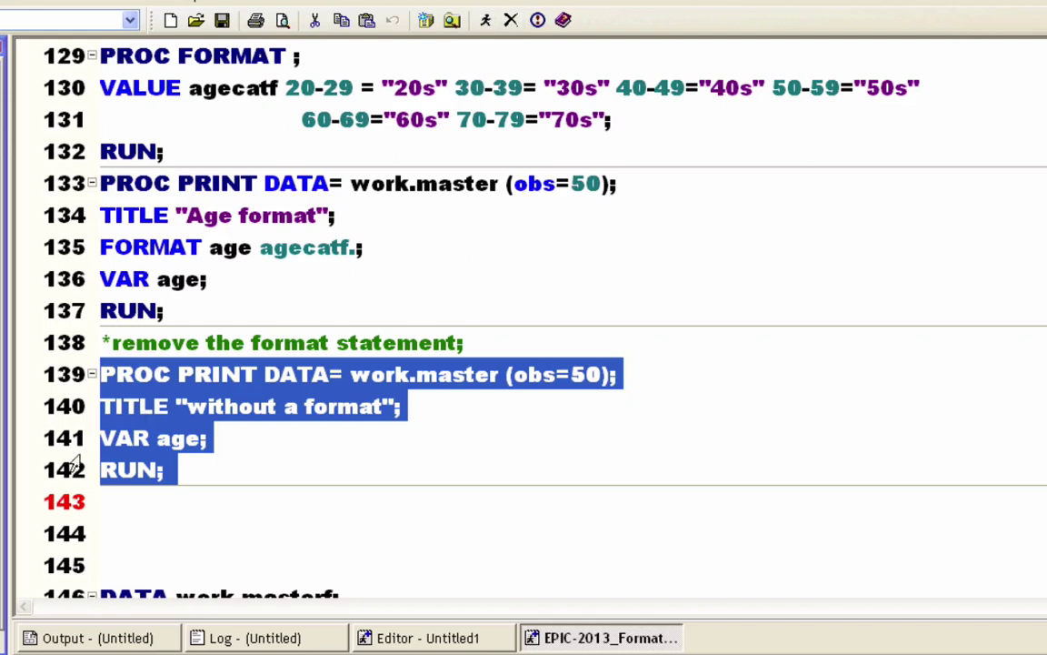
pyautogui.click(486, 20)
# Review ages shown as raw numbers like 44, 23 and 53, then clear the output.
pyautogui.scroll(5, 485, 182)
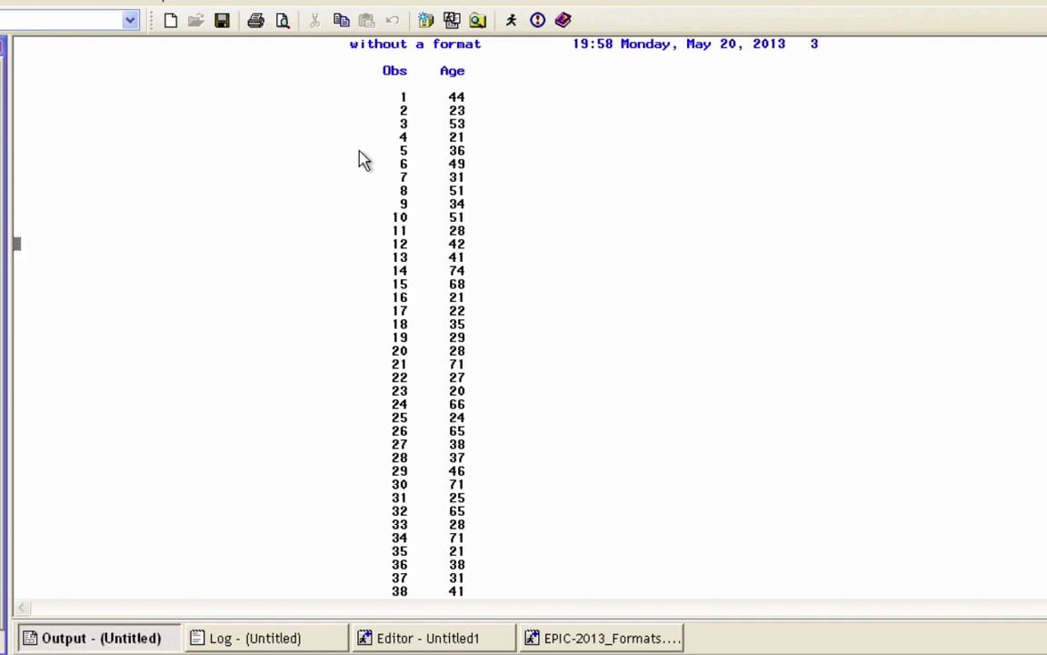
pyautogui.click(171, 22)
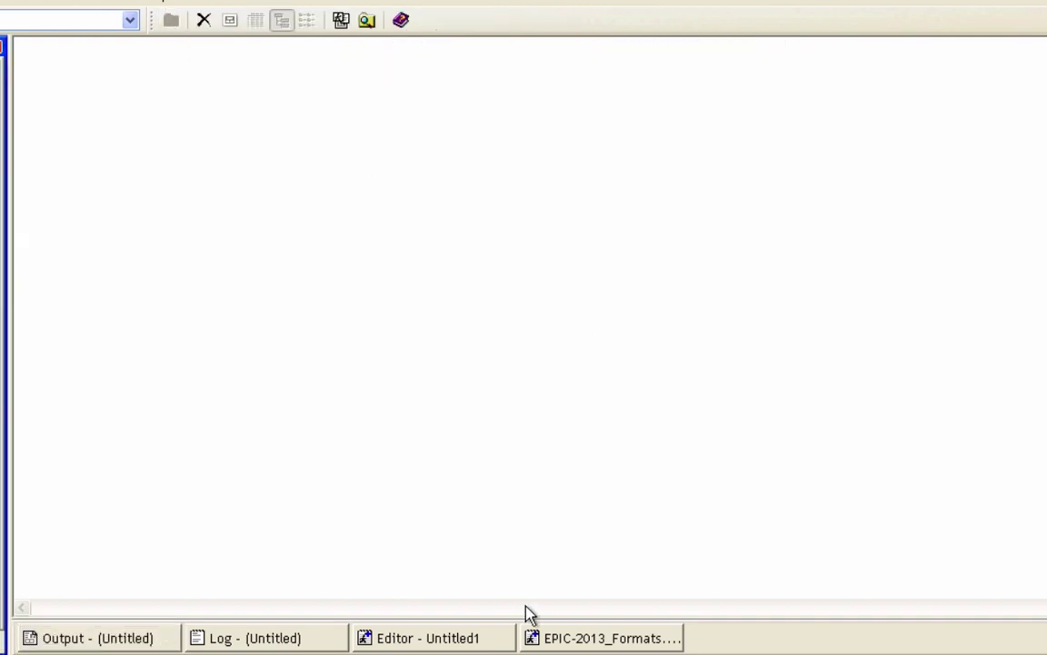
# Select lines 146–151, the DATA work.masterf step attaching the genderf format to sex.
pyautogui.click(537, 640)
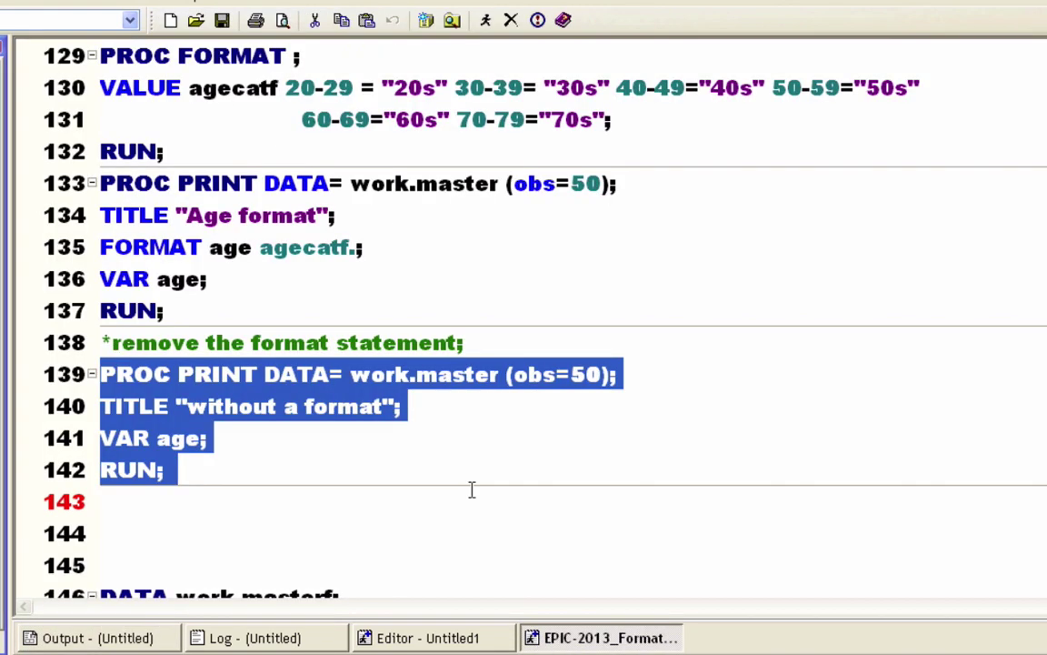
pyautogui.scroll(-3, 472, 489)
pyautogui.scroll(-1, 472, 490)
pyautogui.click(419, 190)
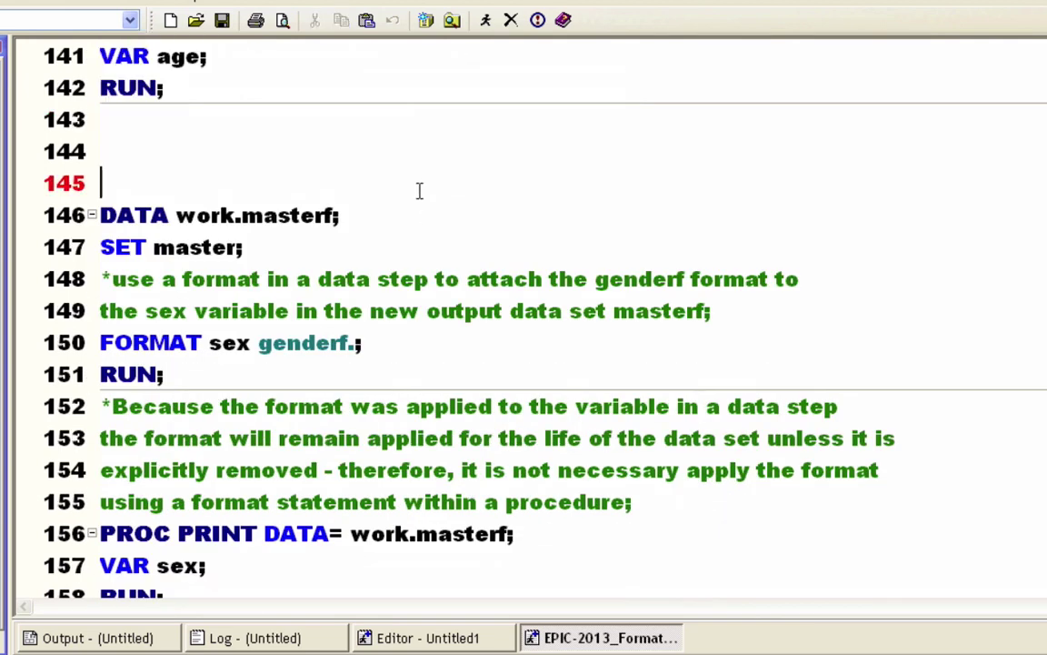
pyautogui.press('Down')
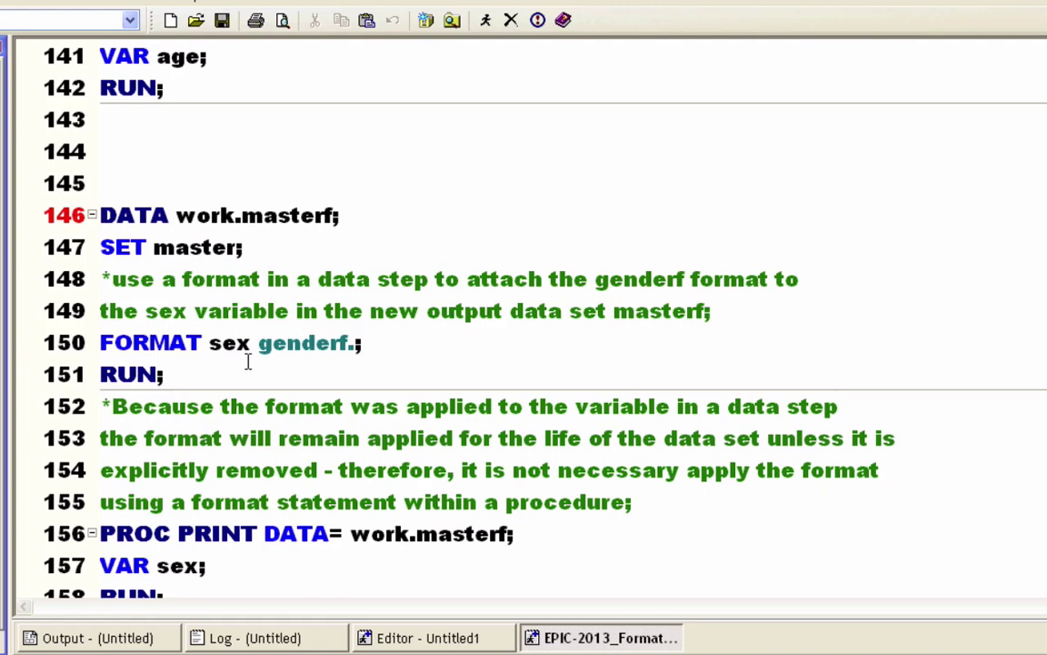
pyautogui.hotkey('shift', 'Down')
pyautogui.hotkey('shift', 'Down')
pyautogui.hotkey('shift', 'Down')
pyautogui.hotkey('shift', 'Down')
pyautogui.hotkey('shift', 'Down')
pyautogui.hotkey('shift', 'Down')
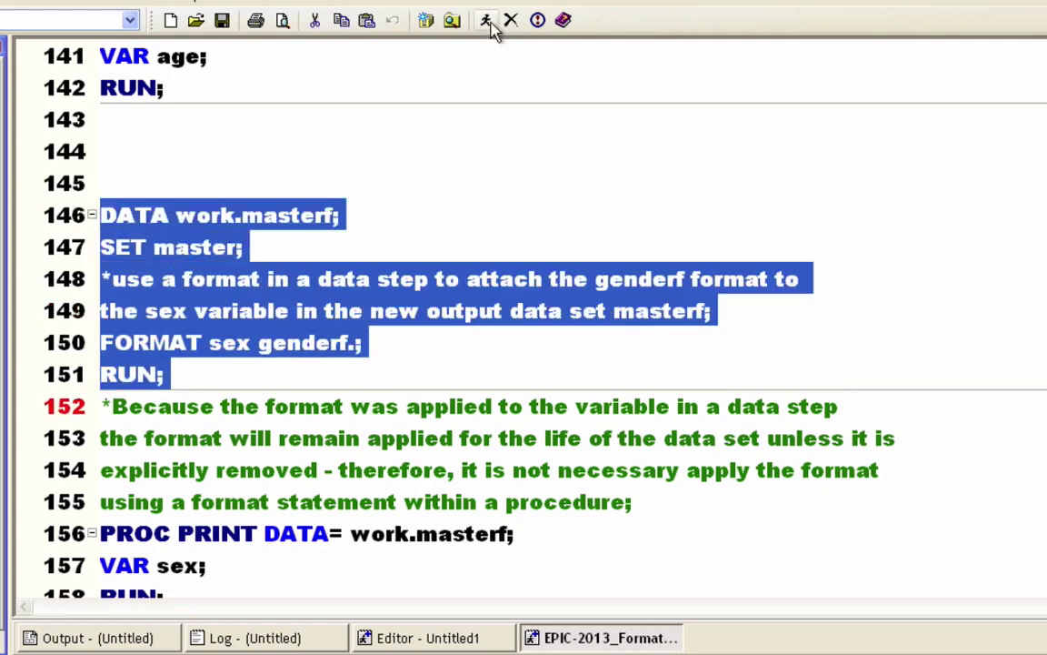
# Highlight lines 156–161, the PROC PRINT and PROC FREQ steps on work.masterf.
pyautogui.click(116, 533)
pyautogui.press('Down')
pyautogui.press('Down')
pyautogui.press('Up')
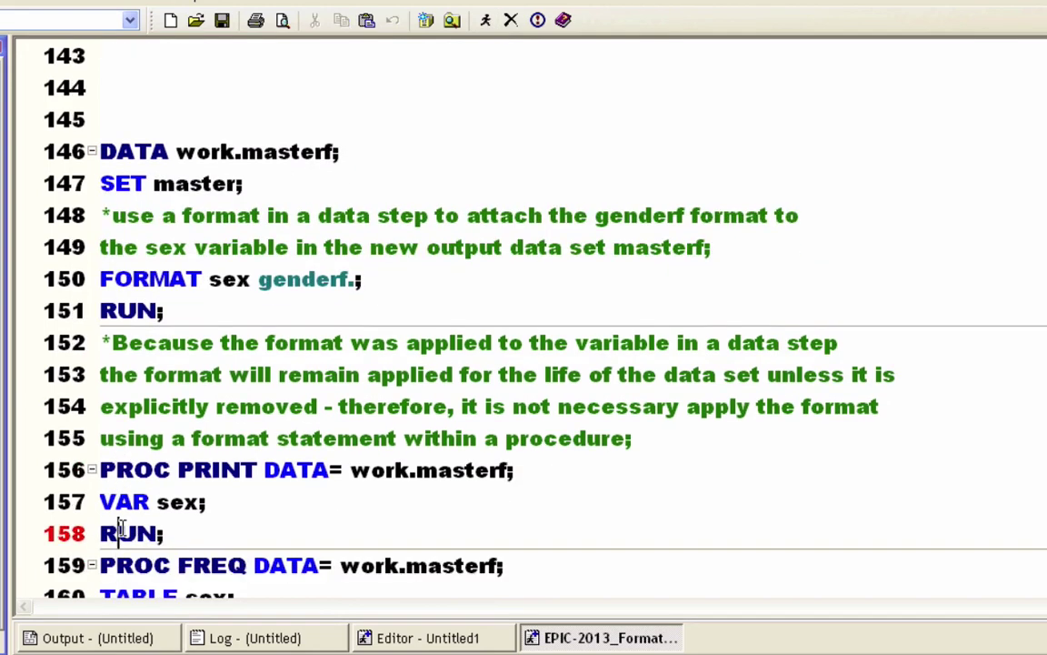
pyautogui.press('Up')
pyautogui.press('Left')
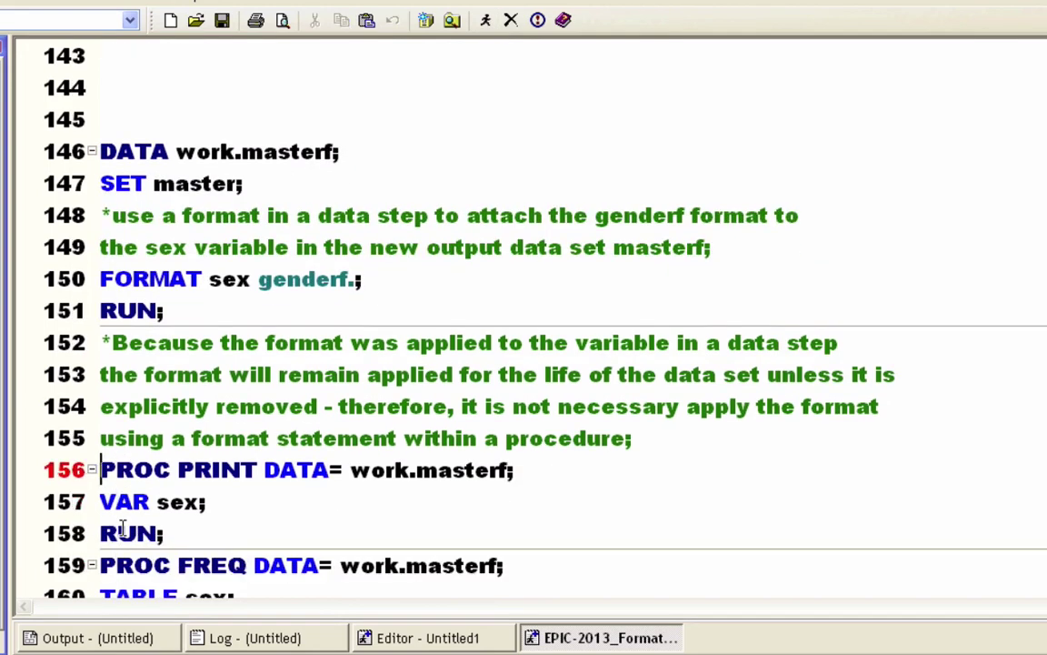
pyautogui.hotkey('shift', 'Down')
pyautogui.hotkey('shift', 'Down')
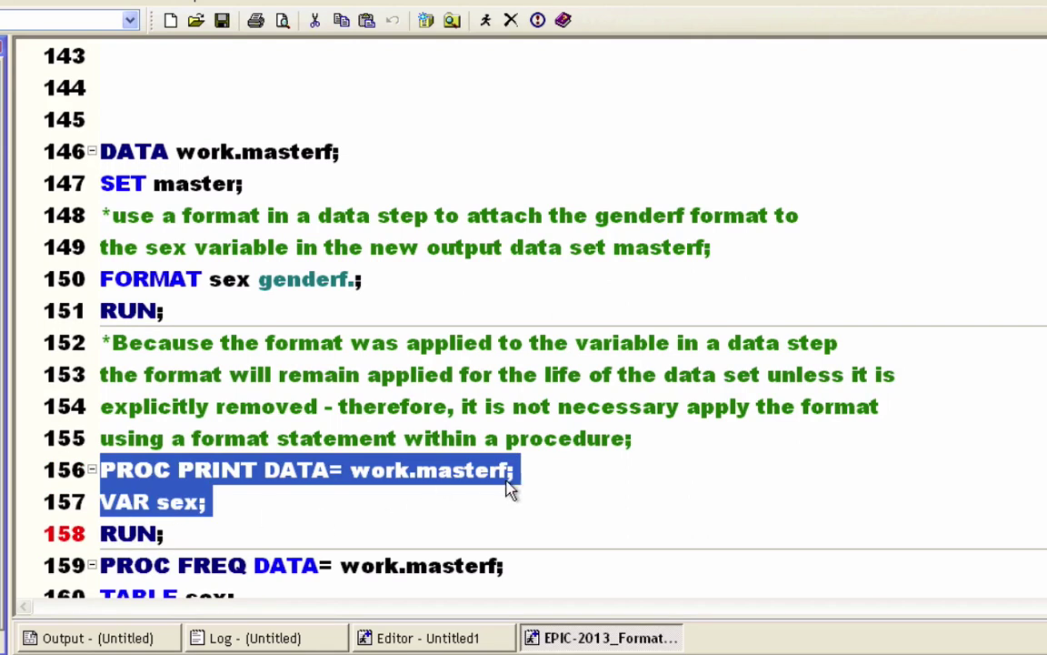
pyautogui.hotkey('shift', 'Down')
pyautogui.hotkey('shift', 'Down')
pyautogui.hotkey('shift', 'Down')
pyautogui.hotkey('shift', 'Down')
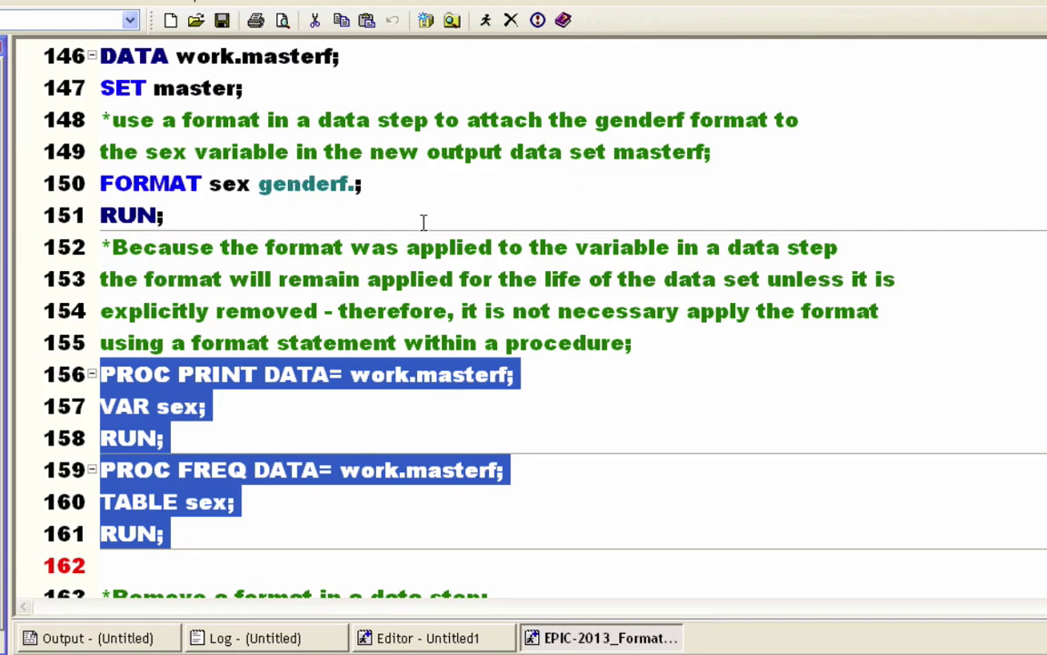
# Run the highlighted masterf PRINT and FREQ steps and review the formatted listing.
pyautogui.click(485, 19)
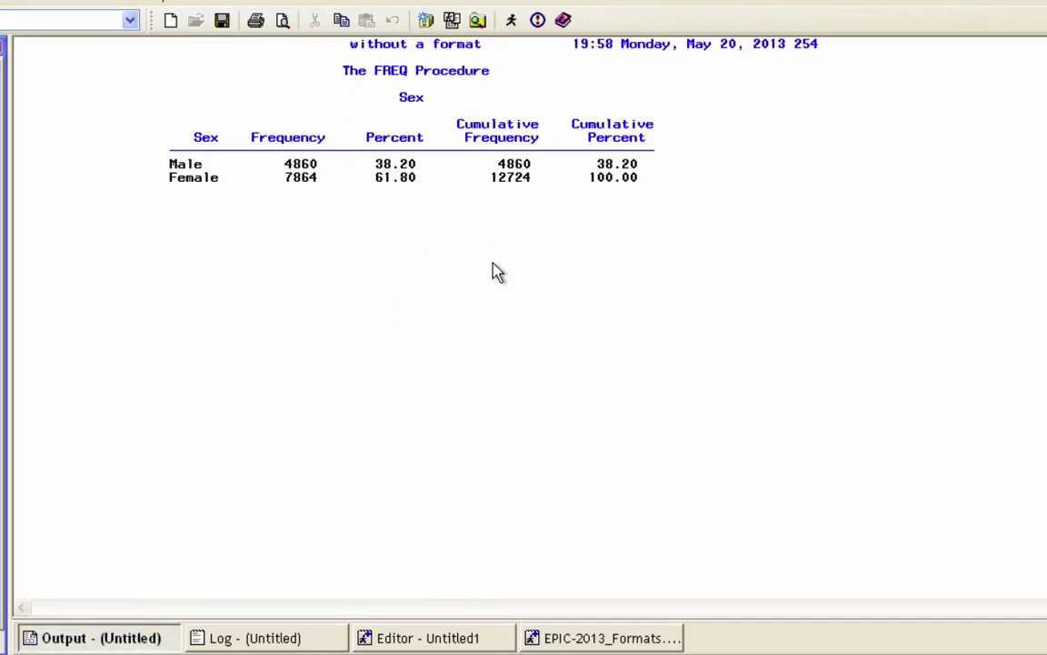
pyautogui.scroll(5, 498, 273)
pyautogui.scroll(10, 498, 273)
pyautogui.scroll(15, 498, 273)
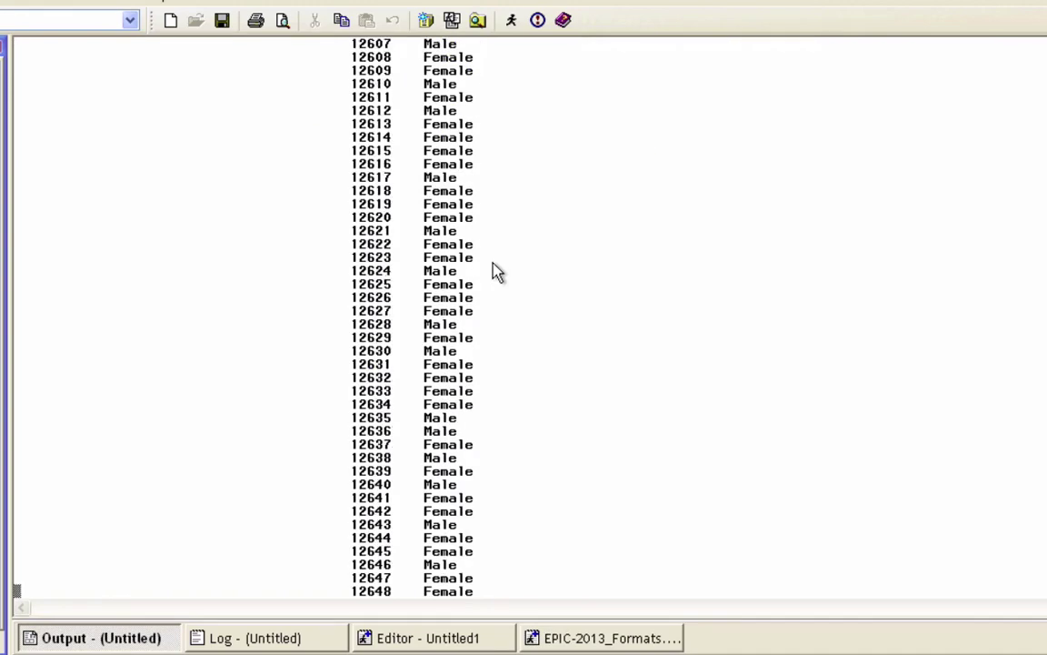
pyautogui.scroll(5, 498, 273)
pyautogui.scroll(20, 498, 272)
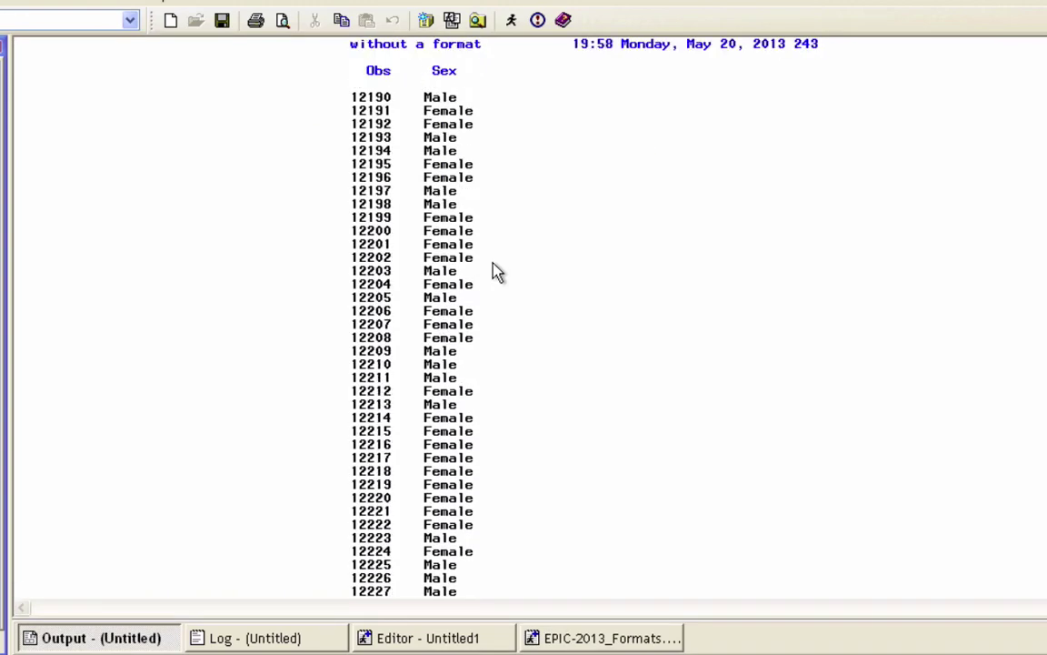
pyautogui.scroll(20, 498, 273)
# Scroll down to the FREQ table showing 4,860 Male and 7,864 Female.
pyautogui.scroll(-15, 498, 273)
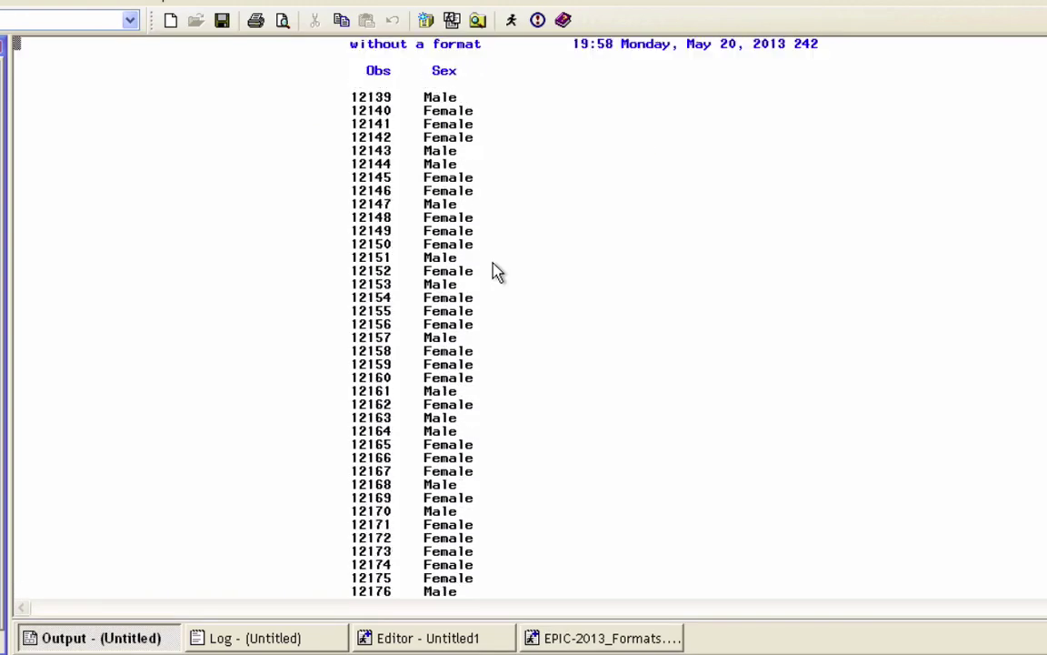
pyautogui.scroll(-15, 498, 272)
pyautogui.scroll(-15, 498, 273)
pyautogui.scroll(-20, 498, 273)
pyautogui.scroll(-15, 498, 273)
pyautogui.scroll(-15, 498, 273)
pyautogui.scroll(-15, 498, 273)
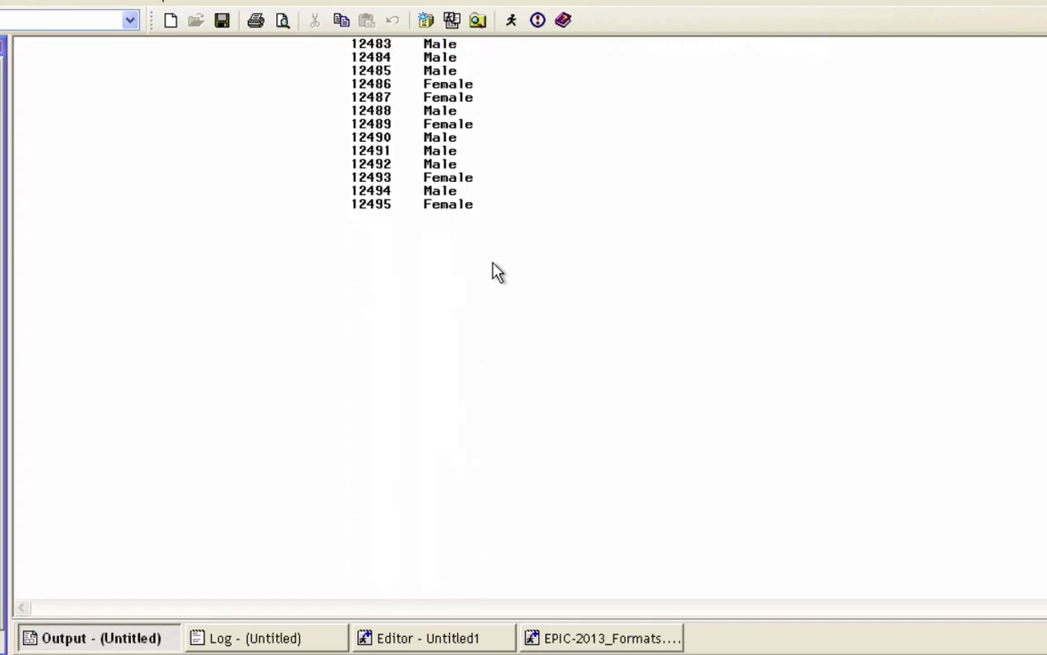
pyautogui.scroll(-5, 498, 273)
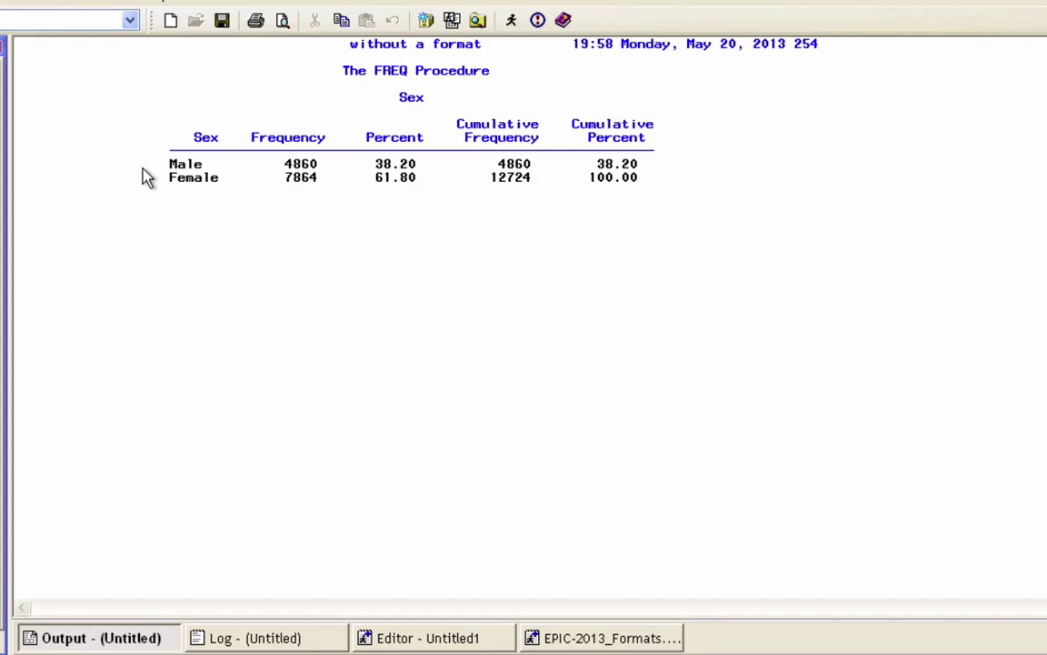
# Clear the Output window and return to the EPIC-2013 formats program.
pyautogui.click(168, 24)
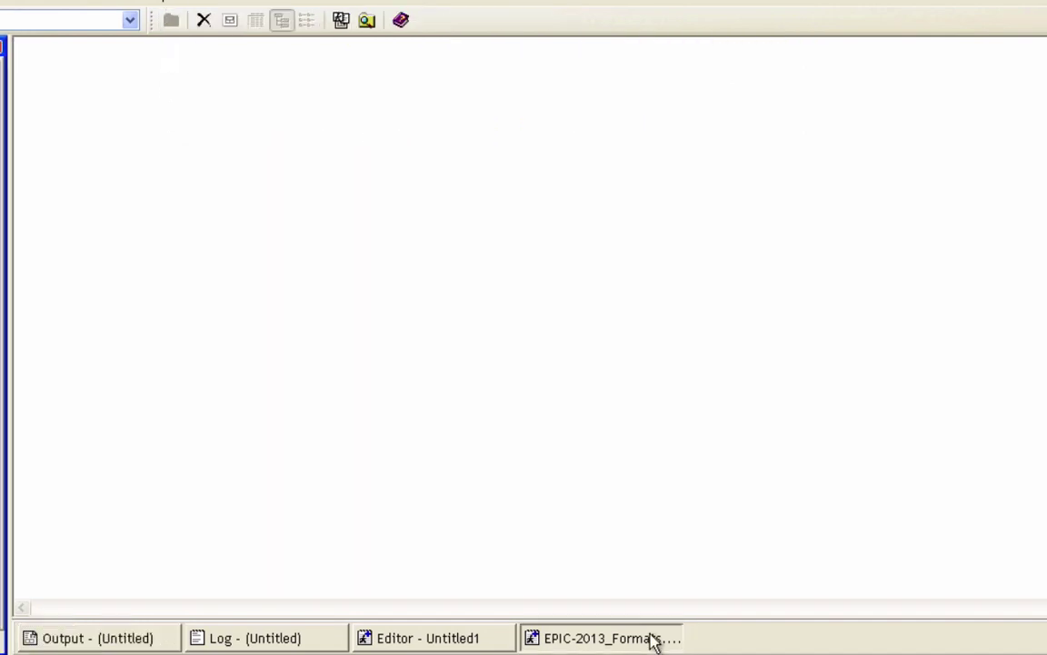
pyautogui.click(600, 638)
pyautogui.press('Down')
pyautogui.press('Down')
pyautogui.press('Down')
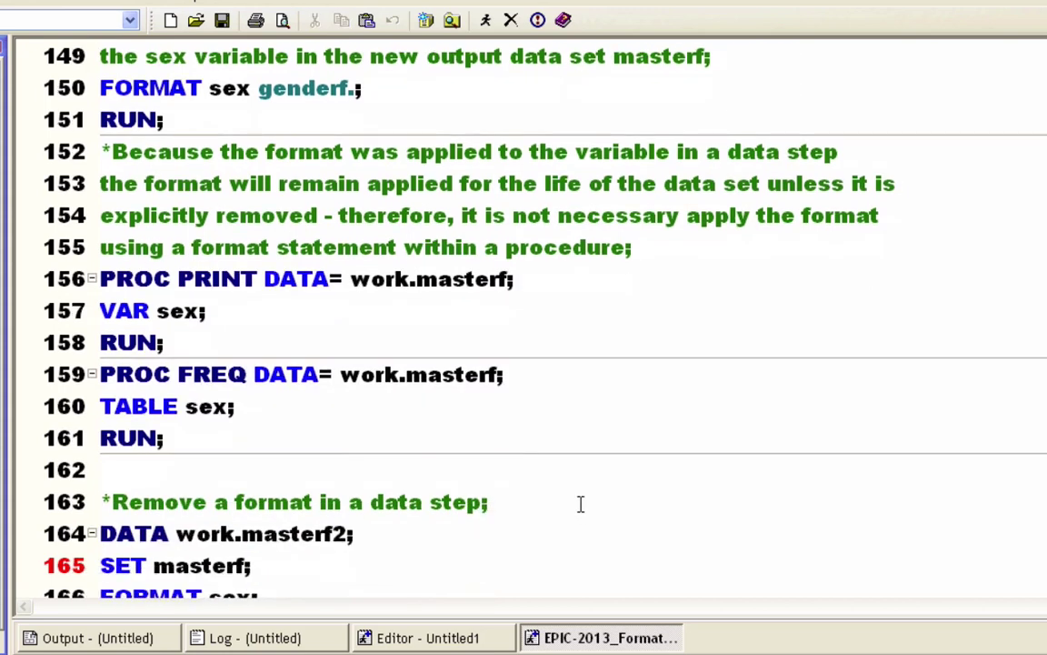
# Select lines 164–173: the masterf2 data step with empty FORMAT sex plus its PRINT and FREQ.
pyautogui.scroll(-2, 582, 509)
pyautogui.scroll(-1, 580, 504)
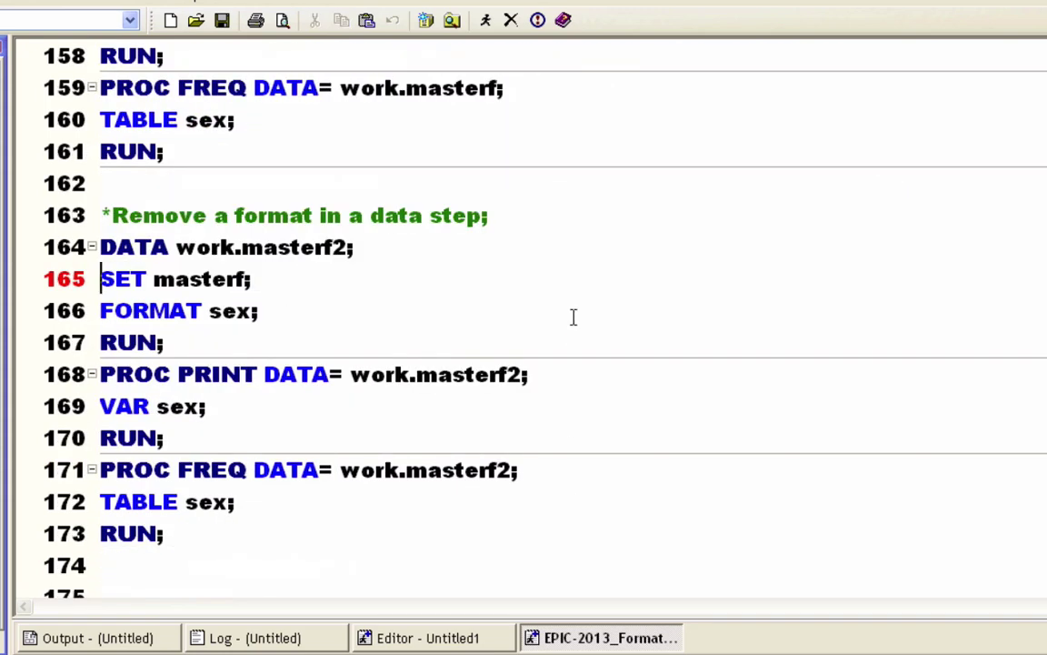
pyautogui.press('Up')
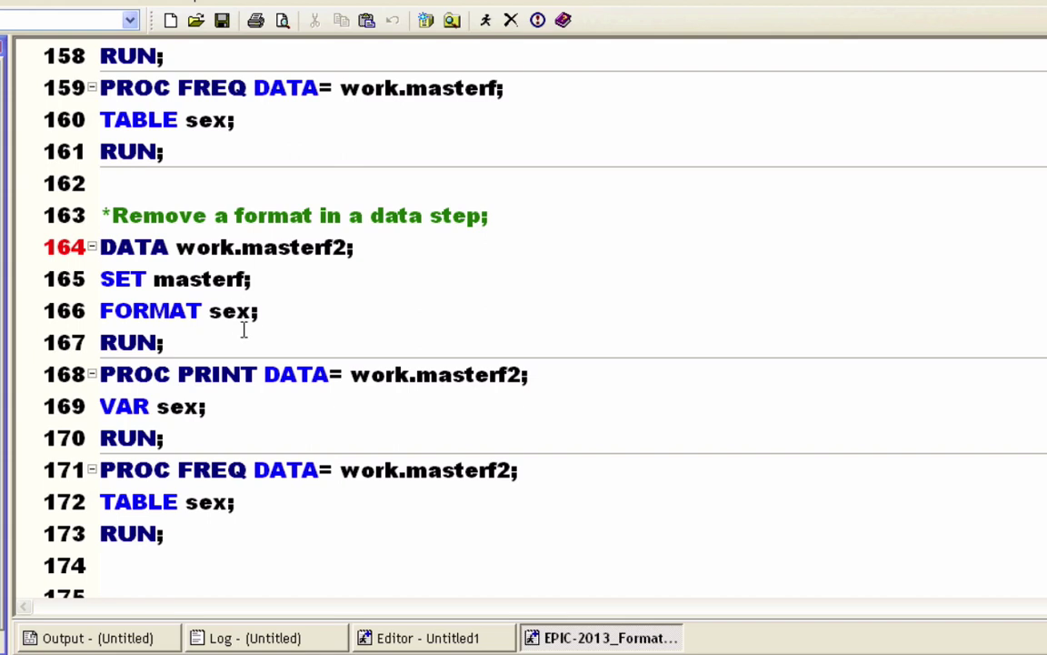
pyautogui.click(253, 312)
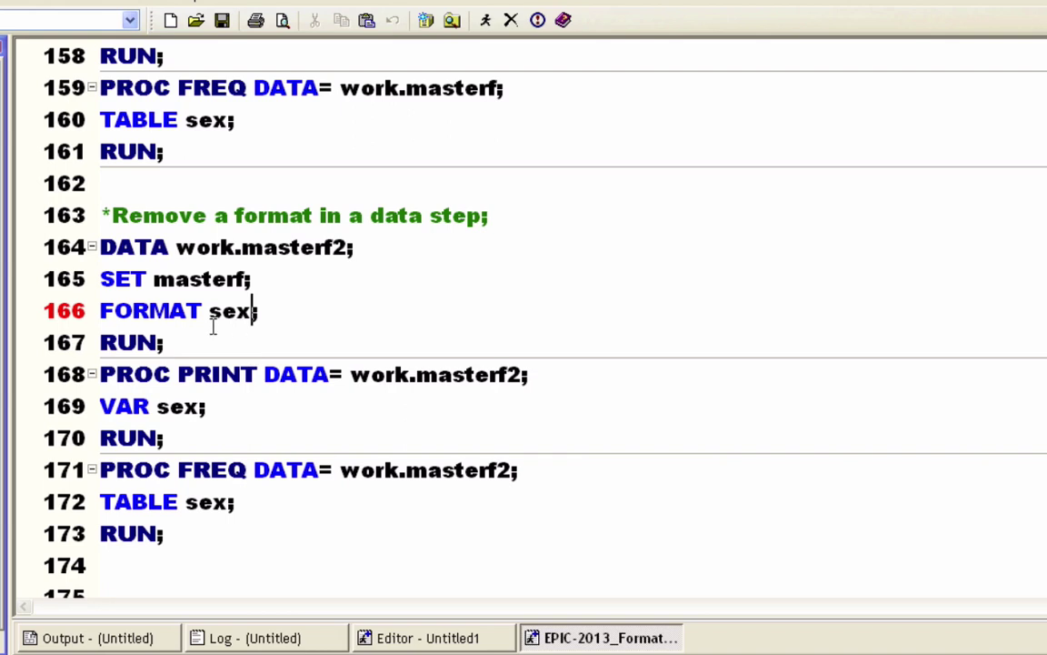
pyautogui.moveTo(43, 246)
pyautogui.mouseDown()
pyautogui.moveTo(53, 289)
pyautogui.moveTo(42, 327)
pyautogui.moveTo(40, 530)
pyautogui.mouseUp()
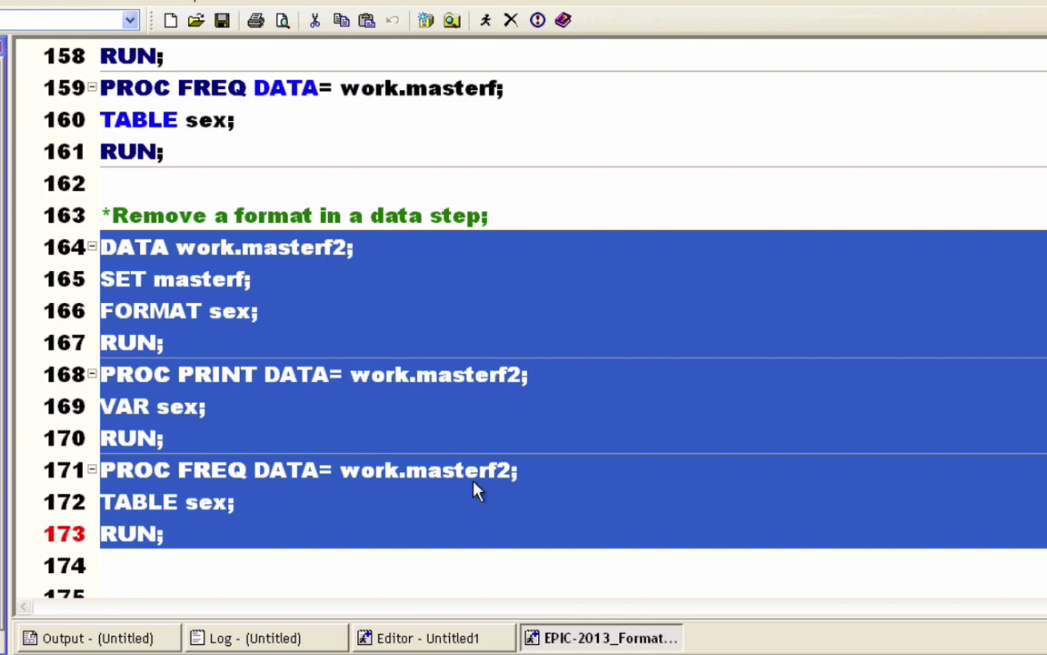
# Run the masterf2 steps and page to the FREQ table showing sex as raw 1 and 2.
pyautogui.click(484, 20)
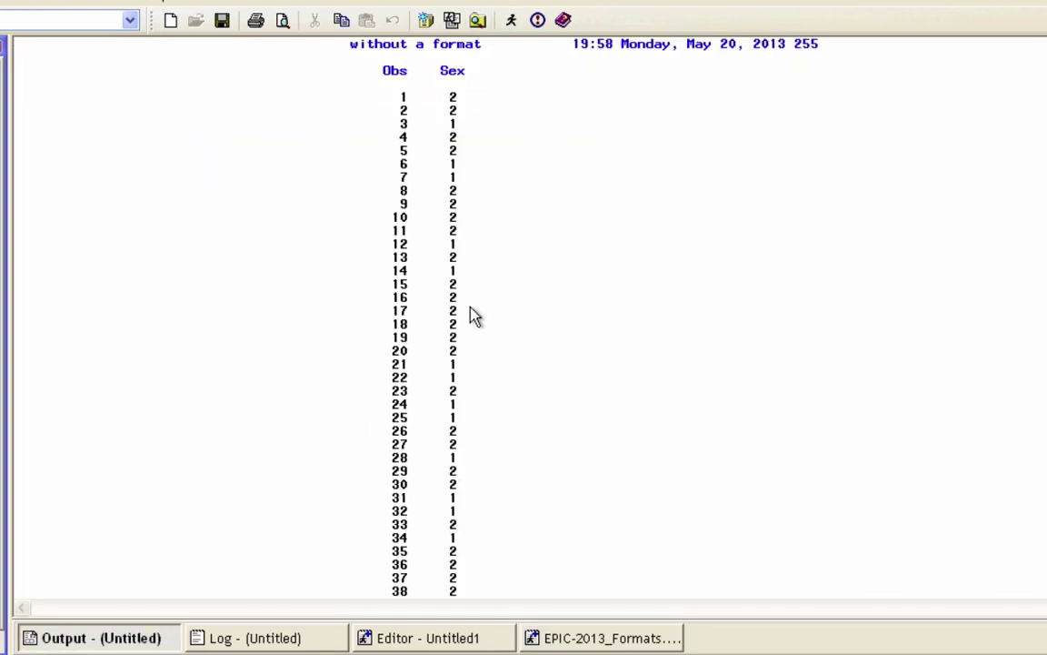
pyautogui.press('pagedown')
pyautogui.press('pagedown')
pyautogui.press('pagedown')
pyautogui.press('pagedown')
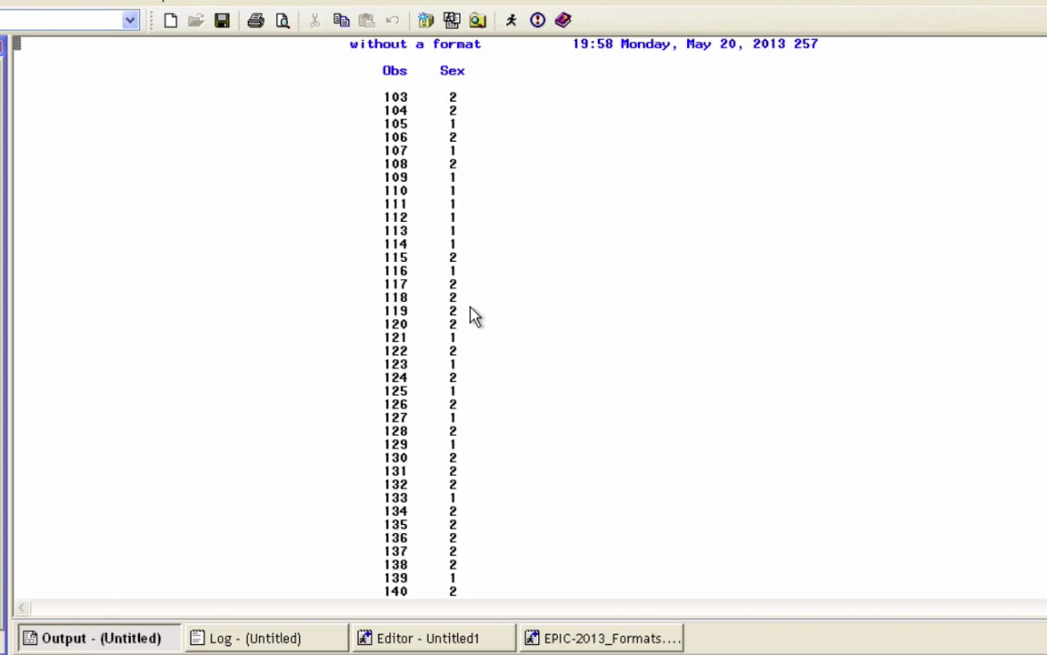
pyautogui.hotkey('ctrl', 'End')
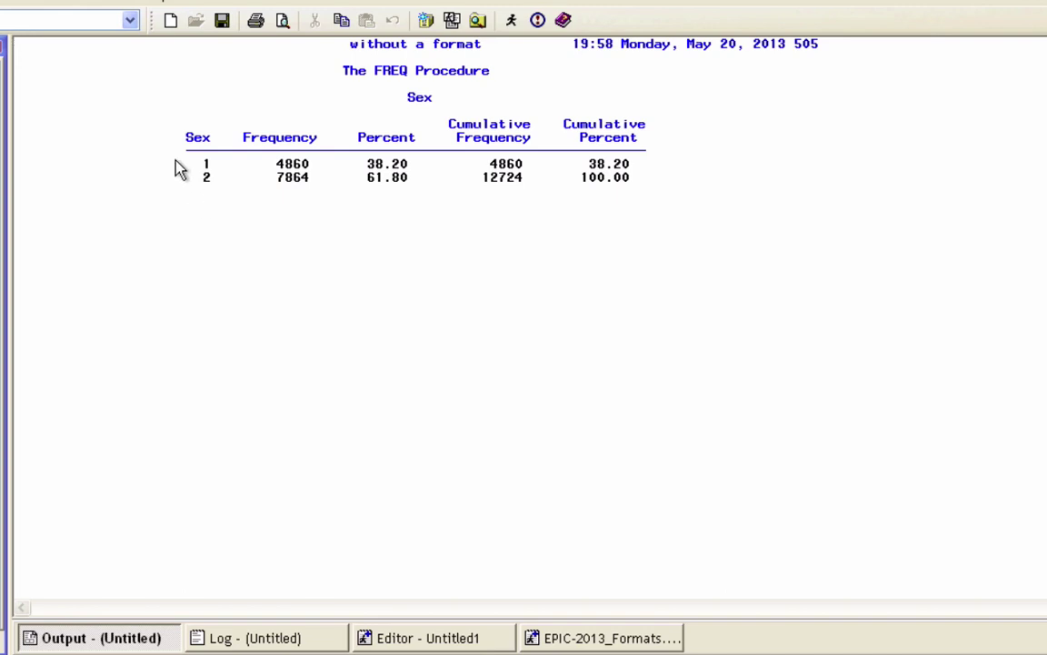
# Clear the results and bring back the formats program at the masterf2 block, lines 164–173.
pyautogui.click(170, 21)
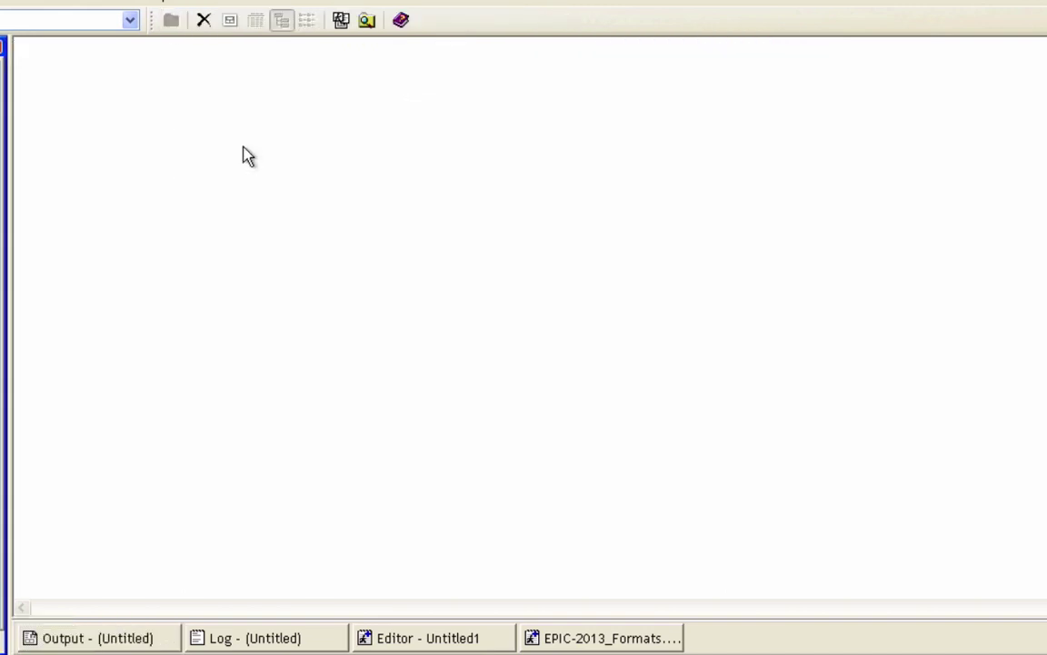
pyautogui.click(586, 641)
pyautogui.scroll(-1, 529, 469)
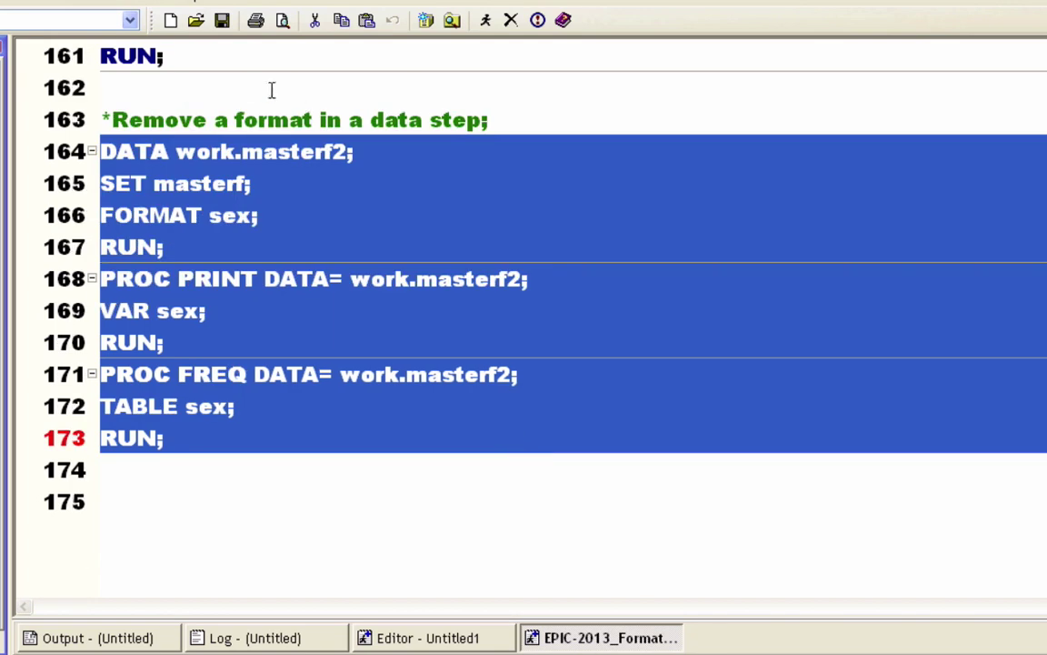